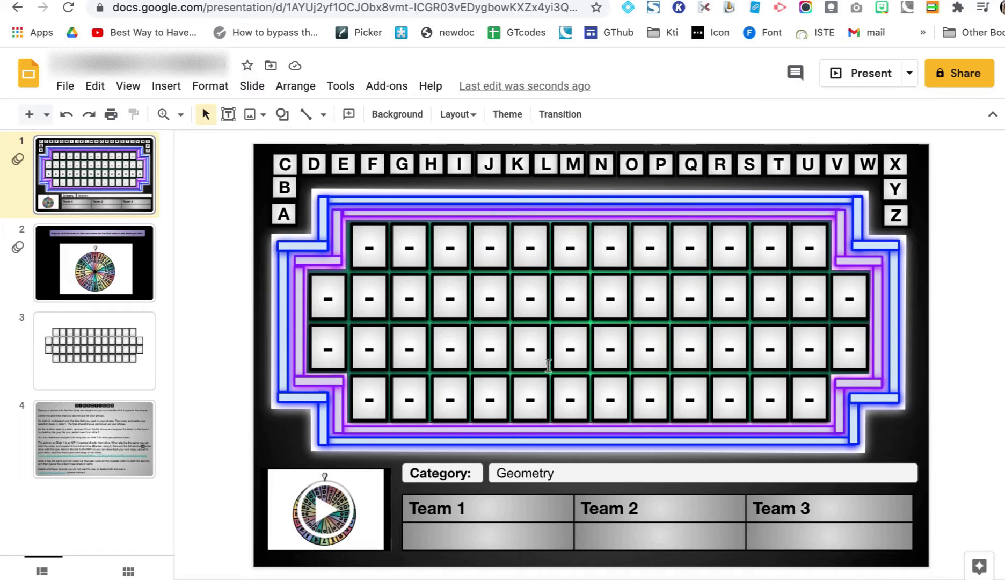
double_click(551, 472)
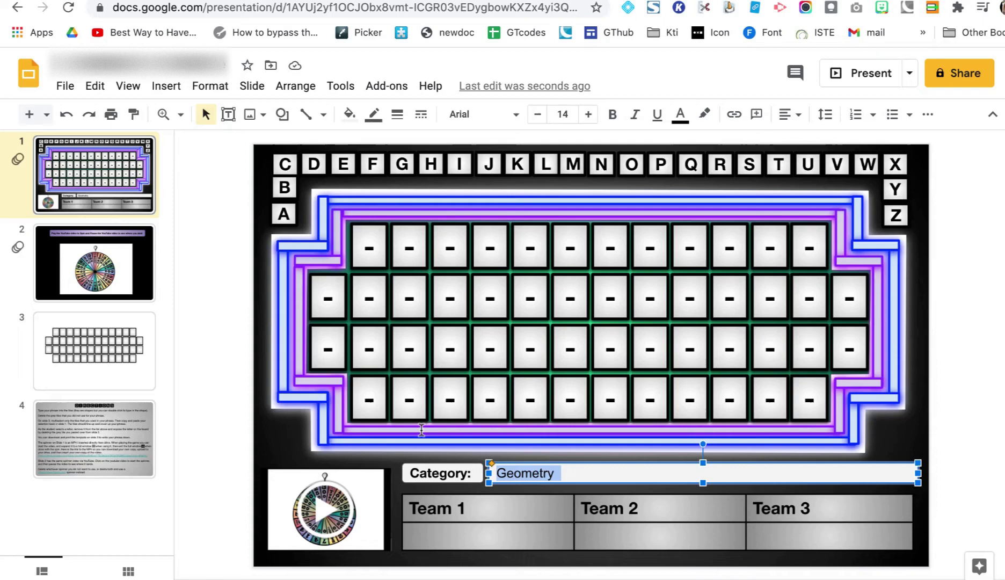
click(227, 390)
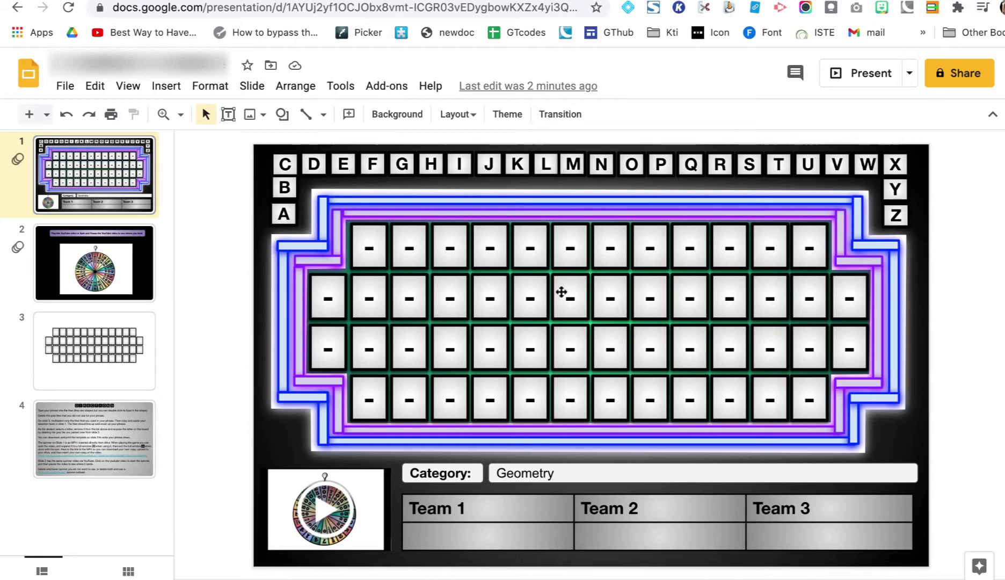
Step: Enter H, E, L, L, O into five consecutive second-row tiles to spell HELLO
double_click(489, 297)
text(H)
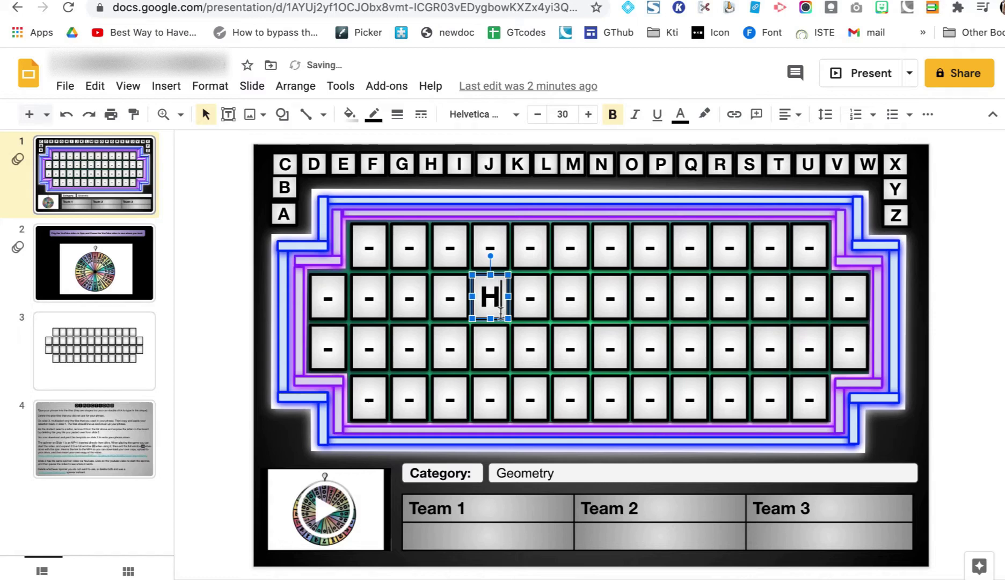
double_click(531, 299)
text(E)
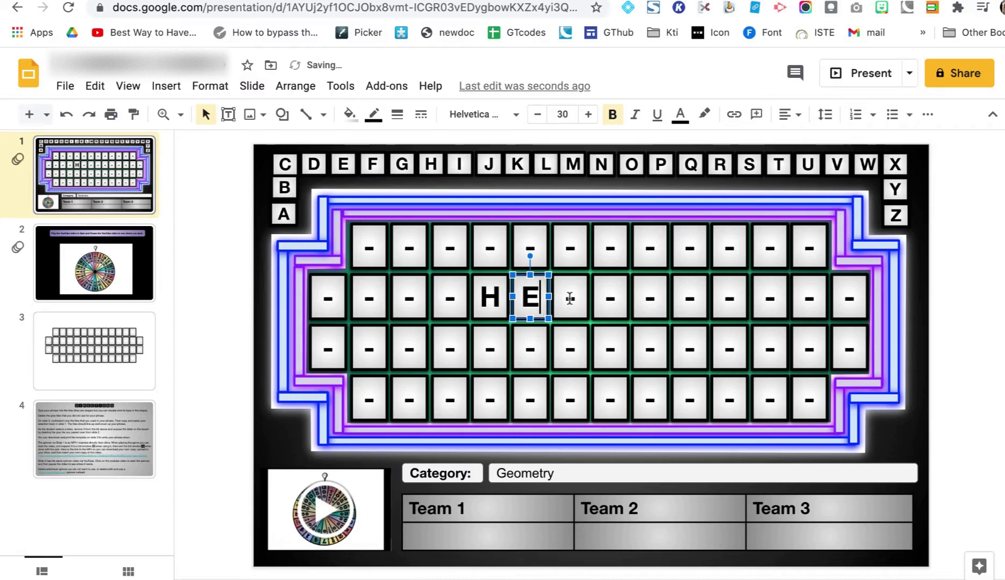
double_click(570, 298)
text(L)
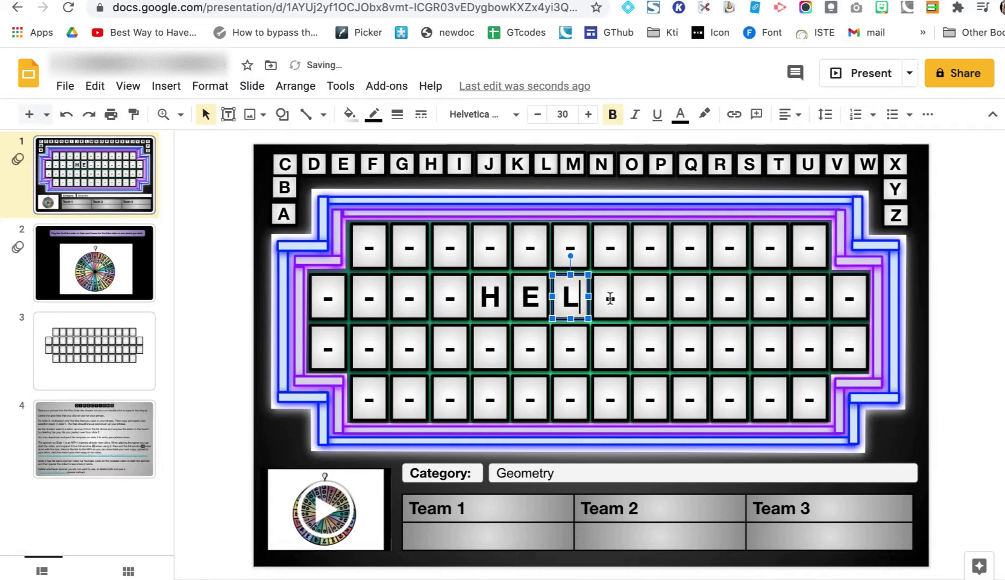
double_click(610, 299)
text(L)
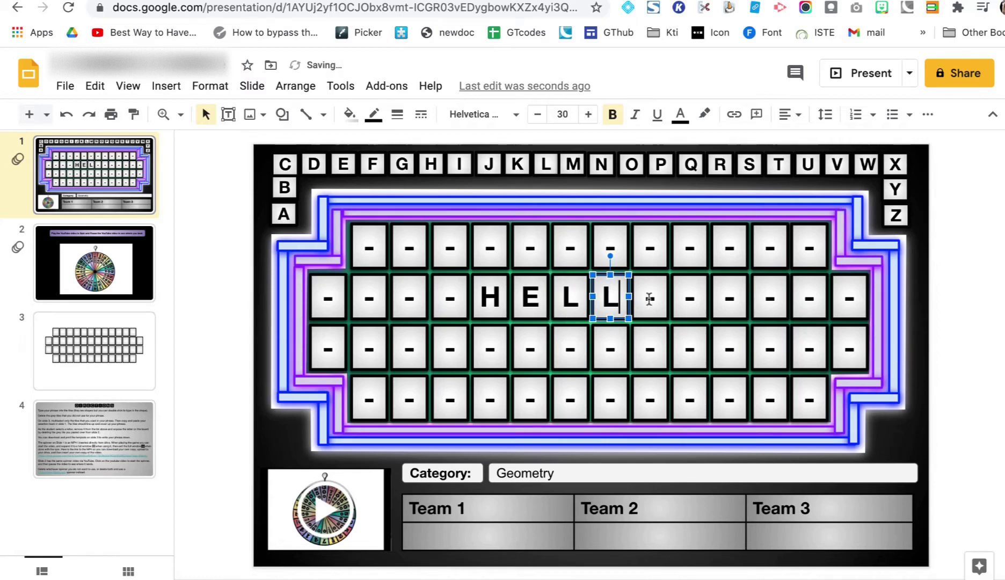
double_click(649, 298)
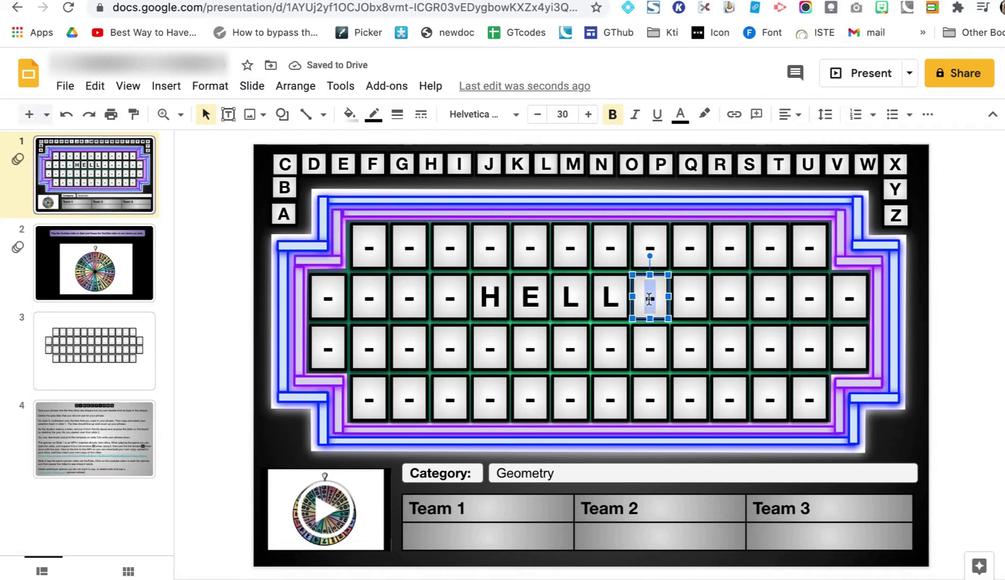
text(O)
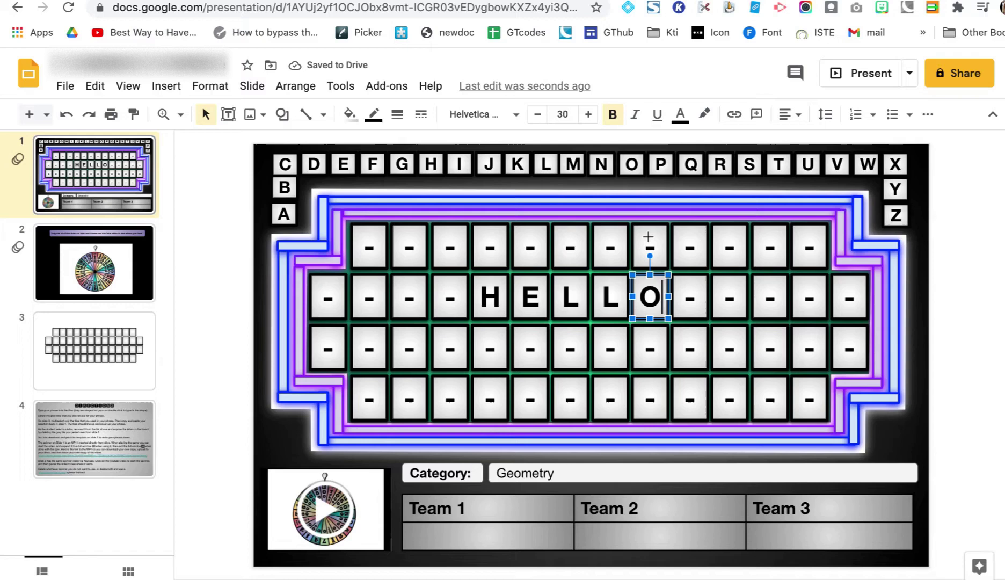
Step: Delete the top row of dash tiles and the dash tiles left of HELLO
mouse_move(226, 222)
mouse_down()
mouse_move(828, 256)
mouse_move(846, 268)
mouse_up()
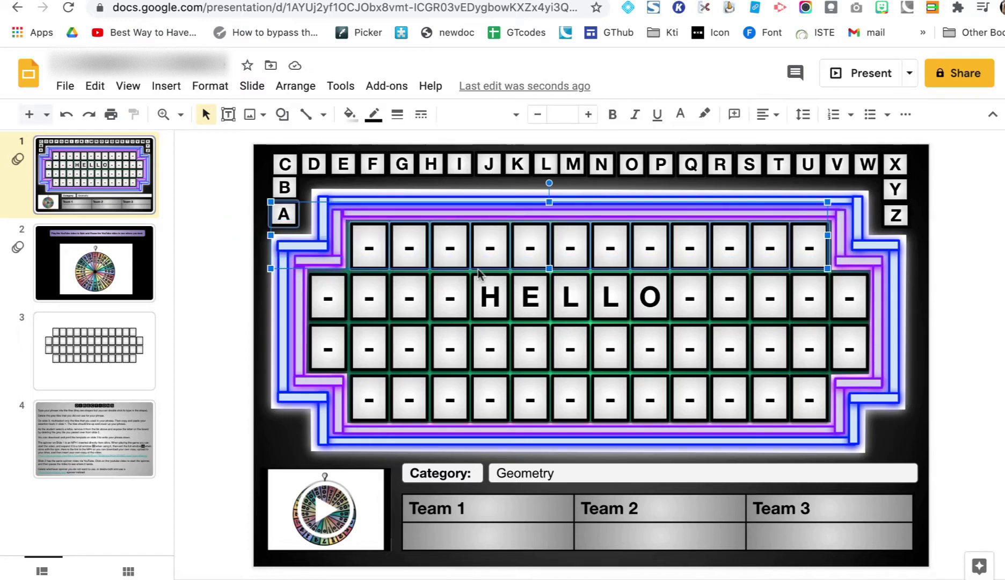
key(Delete)
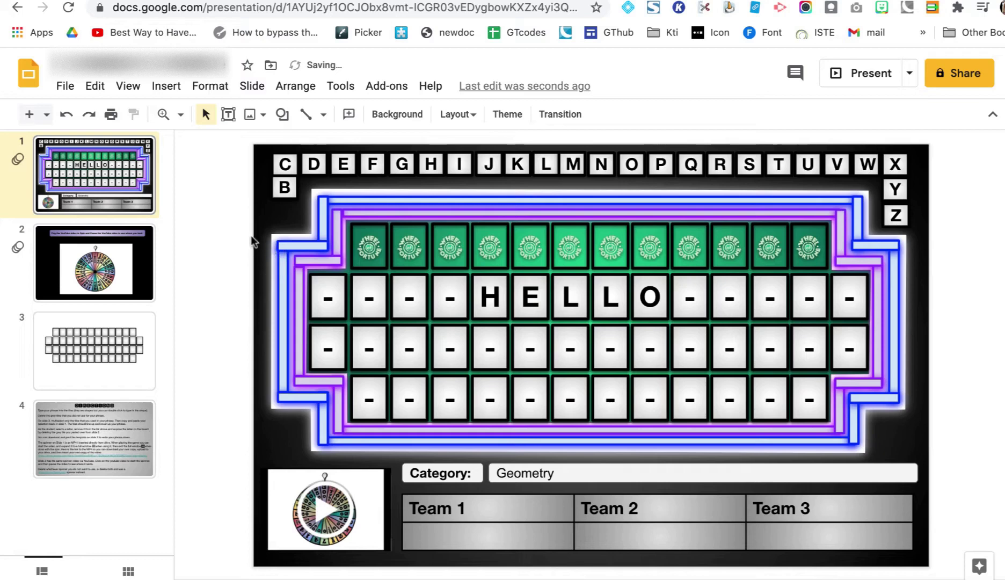
drag(437, 402, 459, 424)
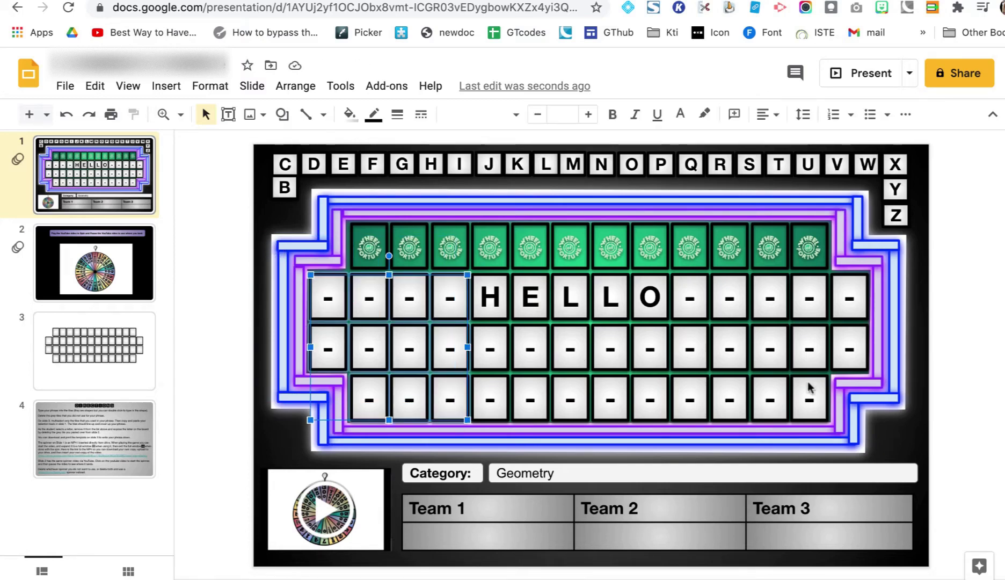
key(Delete)
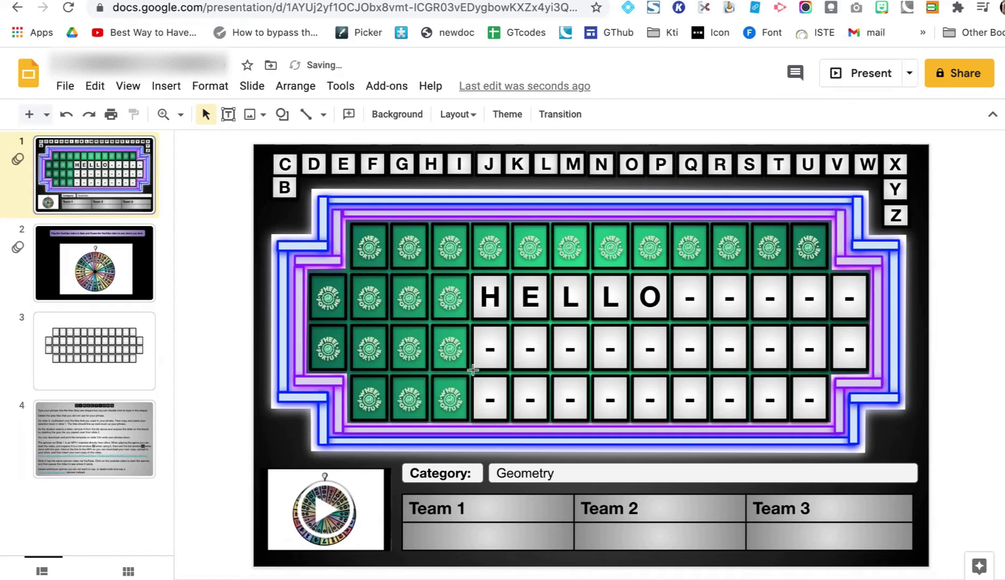
Step: Delete the bottom-row dash tiles and the remaining dashes right of HELLO
mouse_move(955, 429)
mouse_down()
mouse_move(449, 349)
mouse_move(467, 347)
mouse_up()
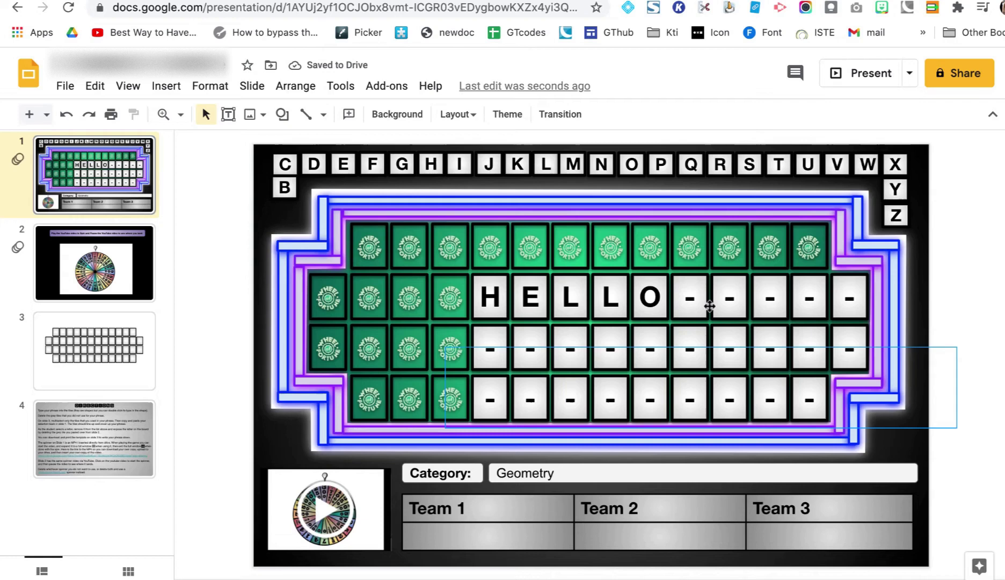
key(Delete)
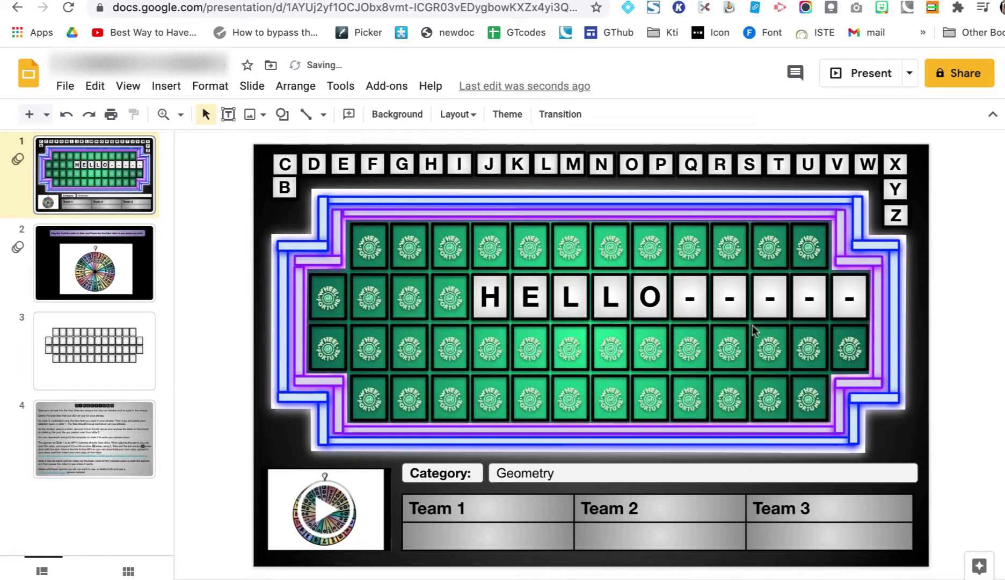
mouse_move(959, 343)
mouse_down()
mouse_move(697, 276)
mouse_move(695, 267)
mouse_up()
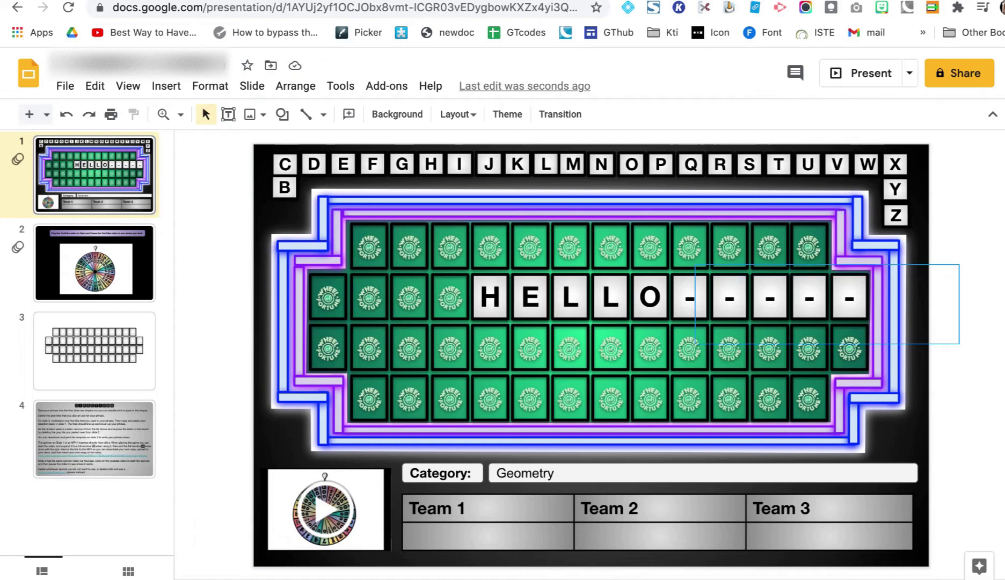
key(Delete)
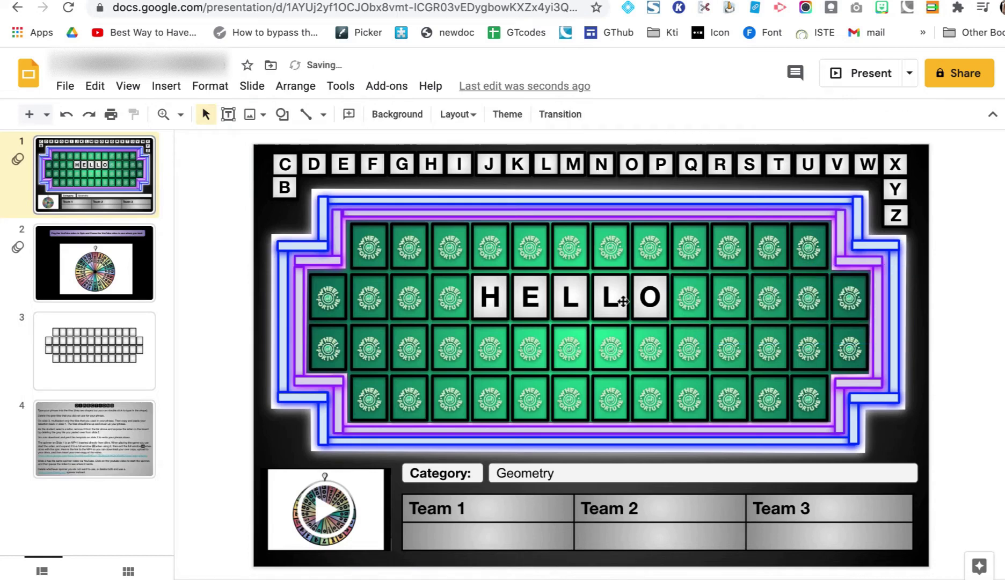
Step: View the green-tile master layout via View > Master, then close the master editor
click(128, 86)
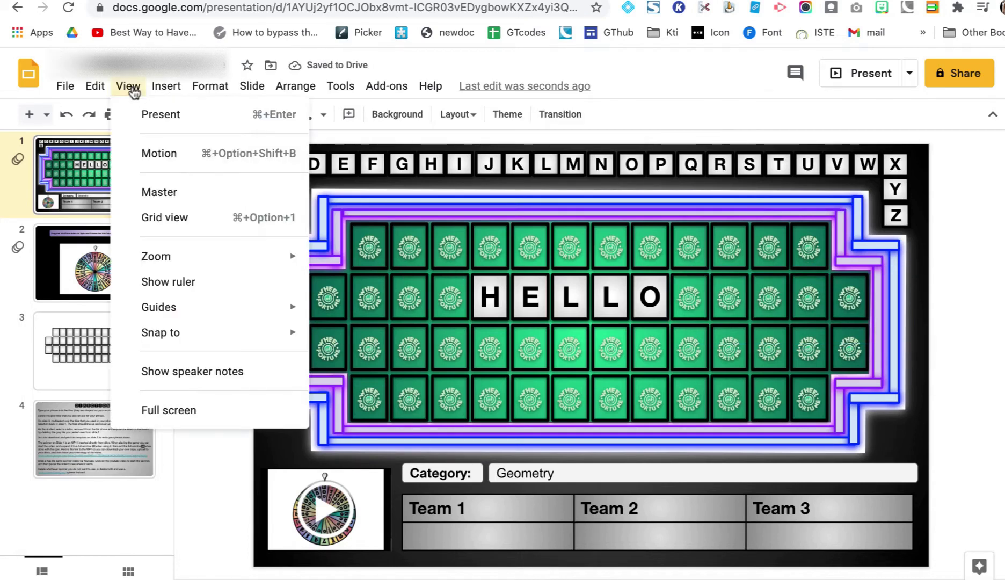
click(158, 191)
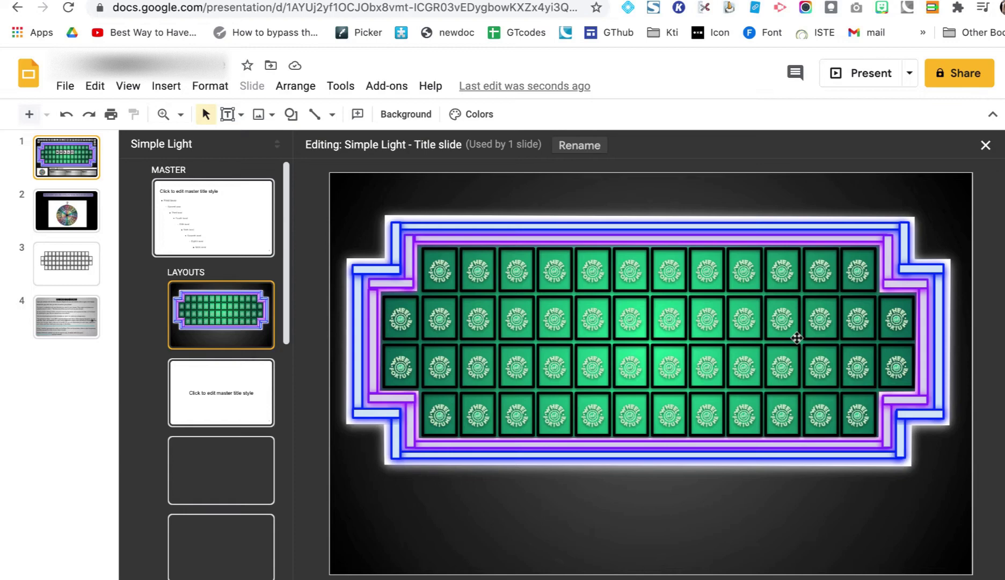
click(985, 146)
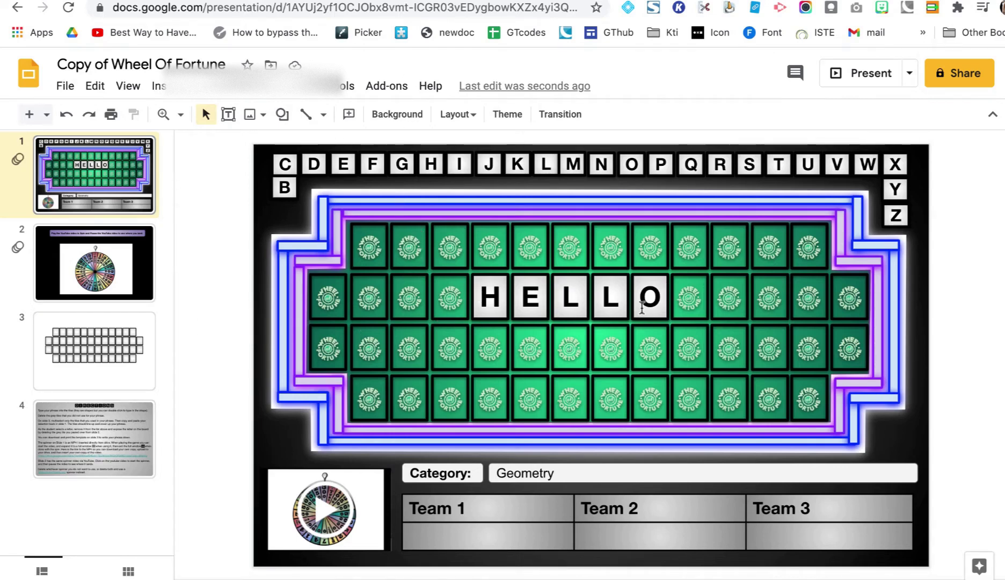
Step: On slide 3, select five second-row blank white tiles to copy
click(117, 357)
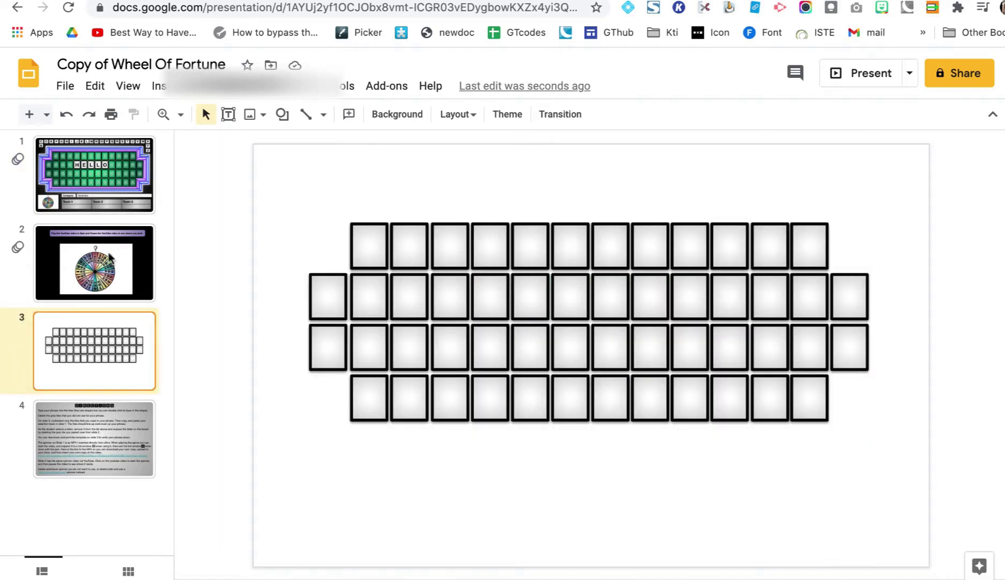
click(490, 303)
shift+click(533, 298)
shift+click(571, 300)
shift+click(612, 295)
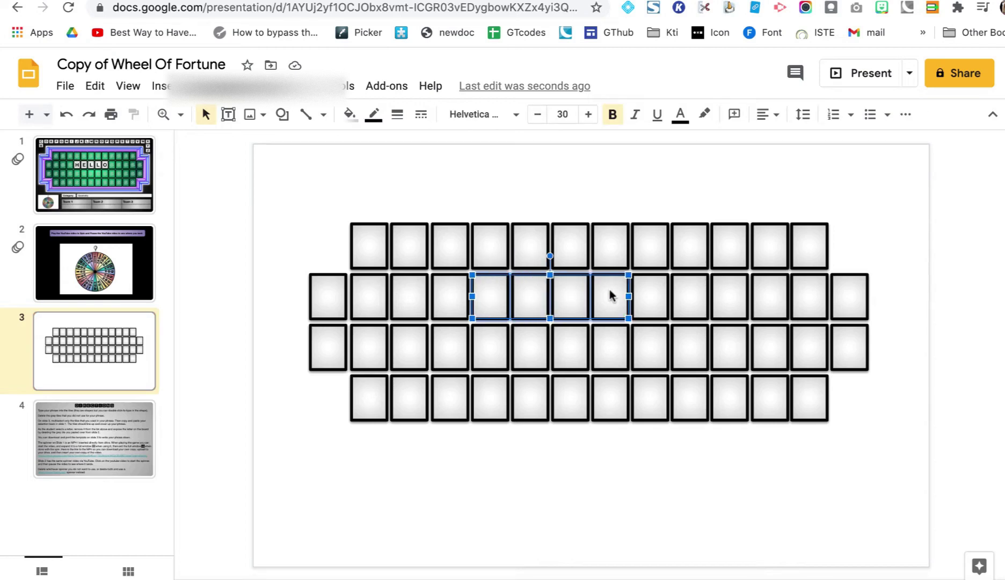
shift+click(642, 297)
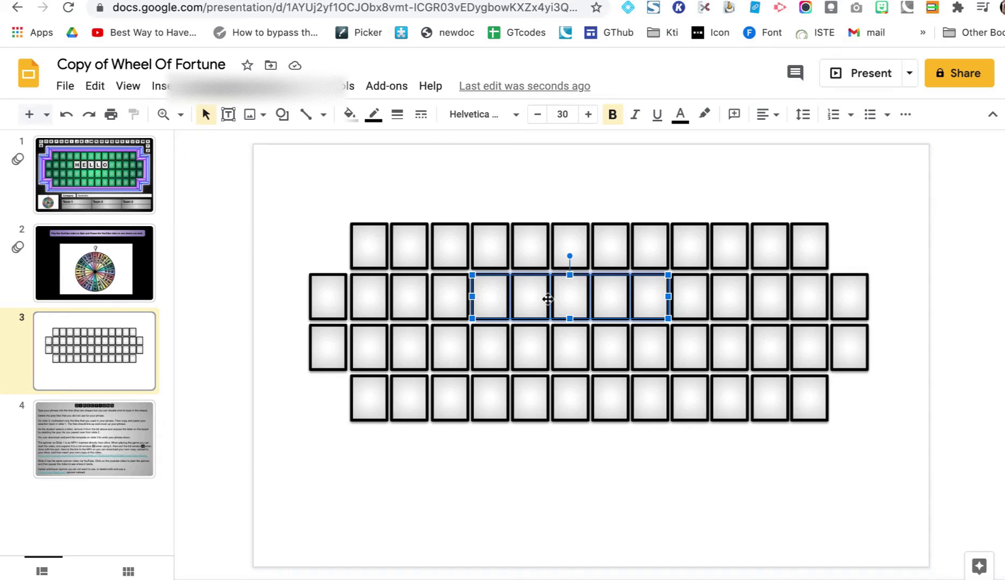
Step: Paste the five blank tiles onto slide 1 so they cover the HELLO letters
click(94, 174)
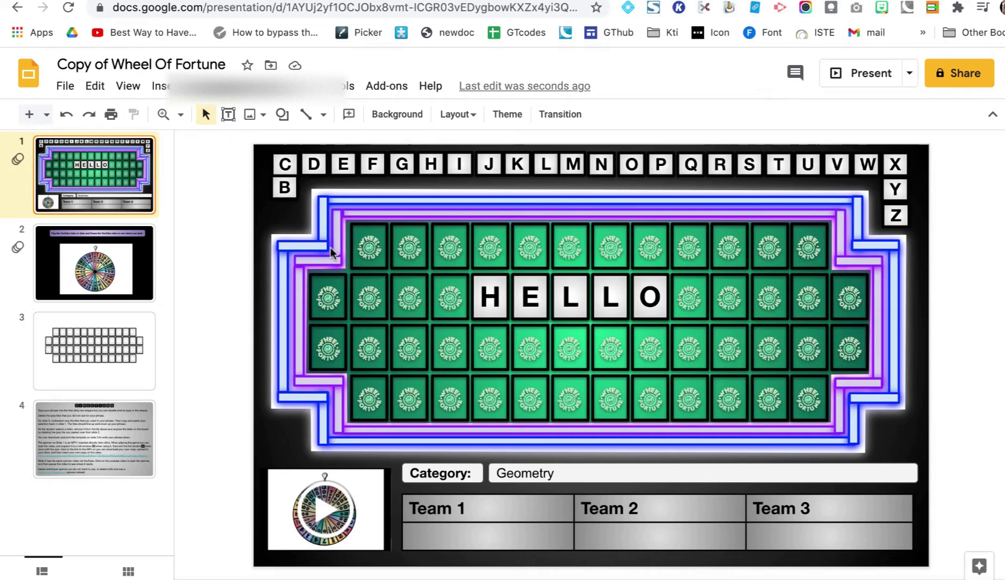
key(ctrl+v)
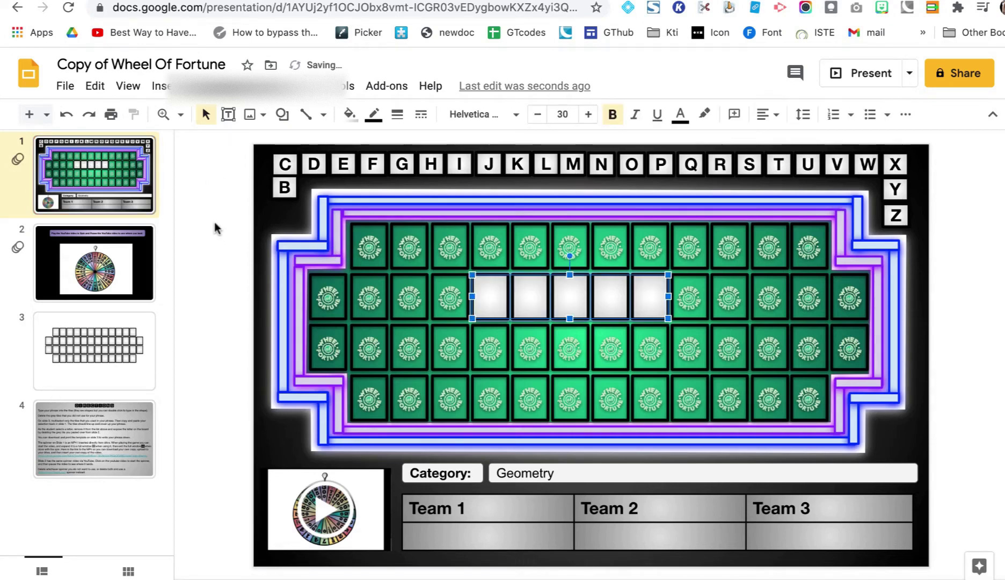
click(218, 233)
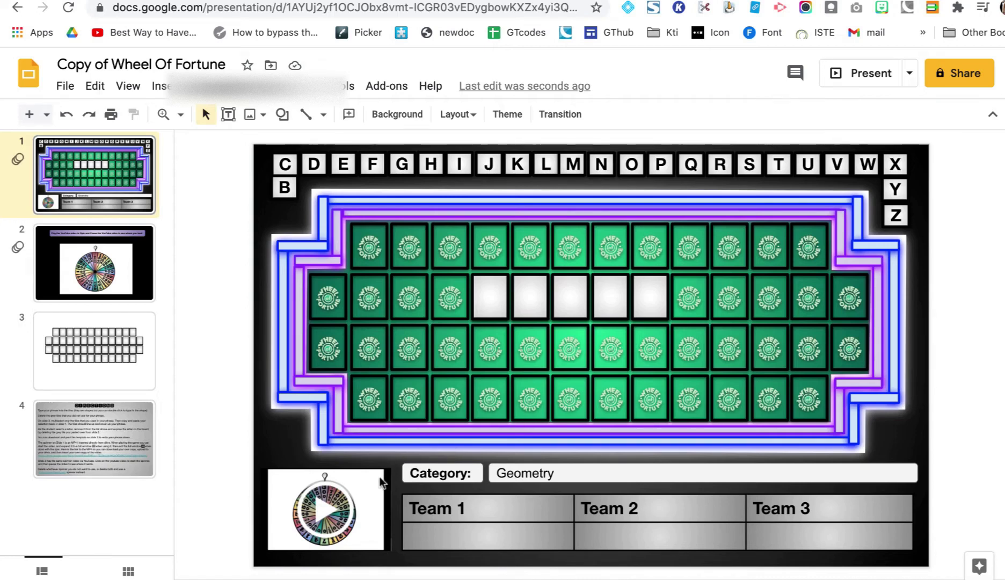
Step: Play the spinner video on the game board slide to spin the wheel
click(333, 514)
click(334, 514)
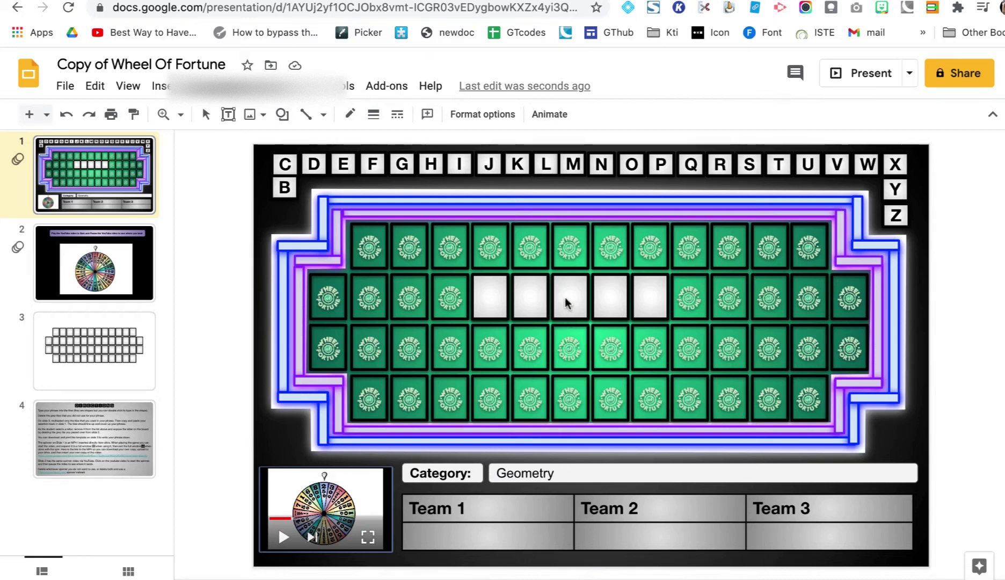
Step: Stop the video and move the letter L out of the alphabet strip, left of the board
key(Escape)
click(545, 165)
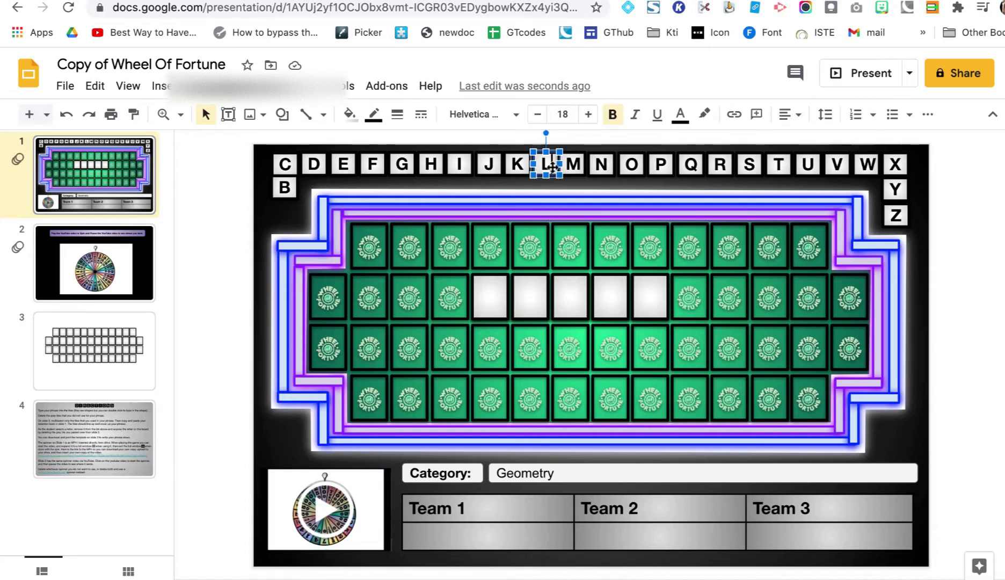
click(600, 163)
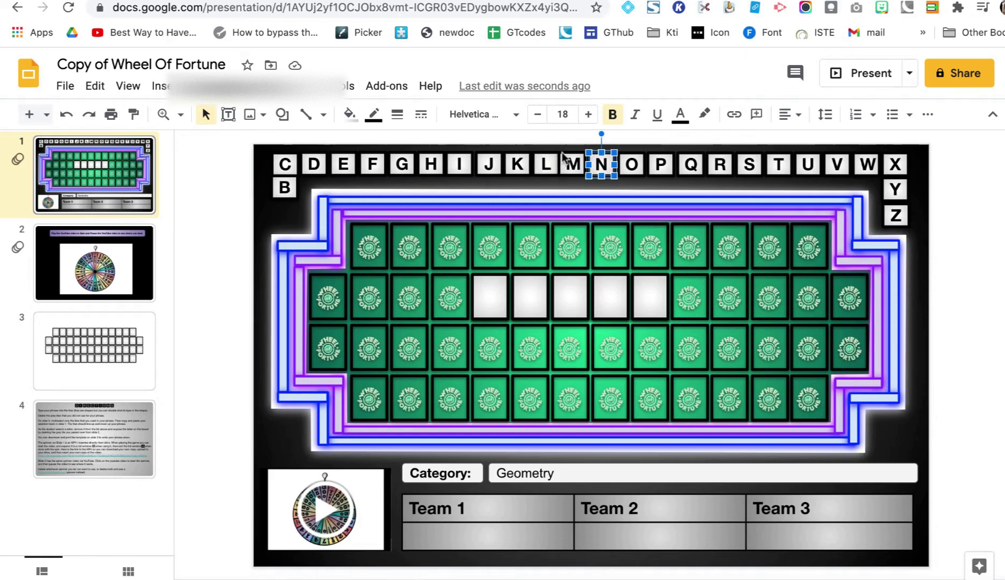
click(547, 163)
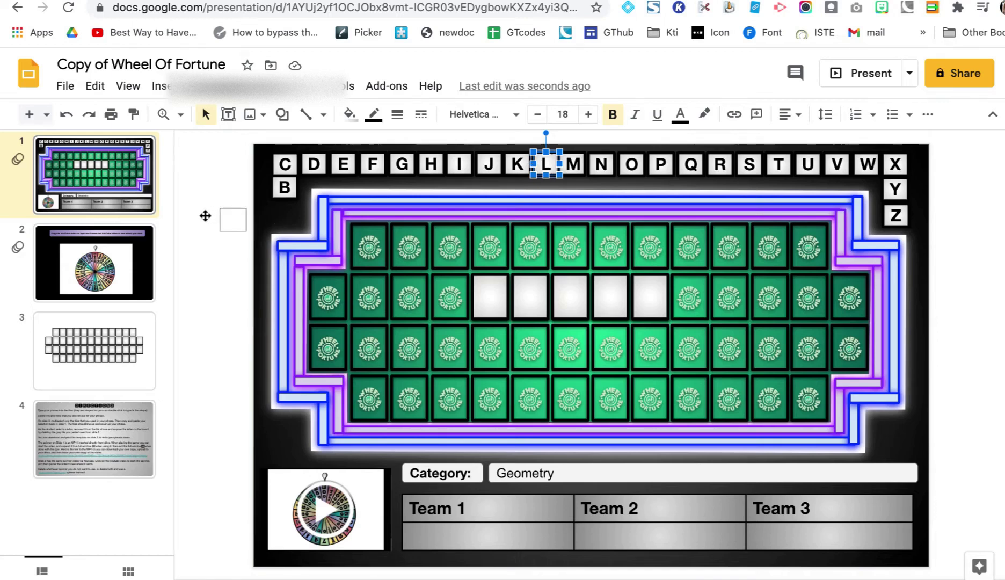
mouse_move(221, 217)
mouse_down()
mouse_move(207, 220)
mouse_move(218, 218)
mouse_up()
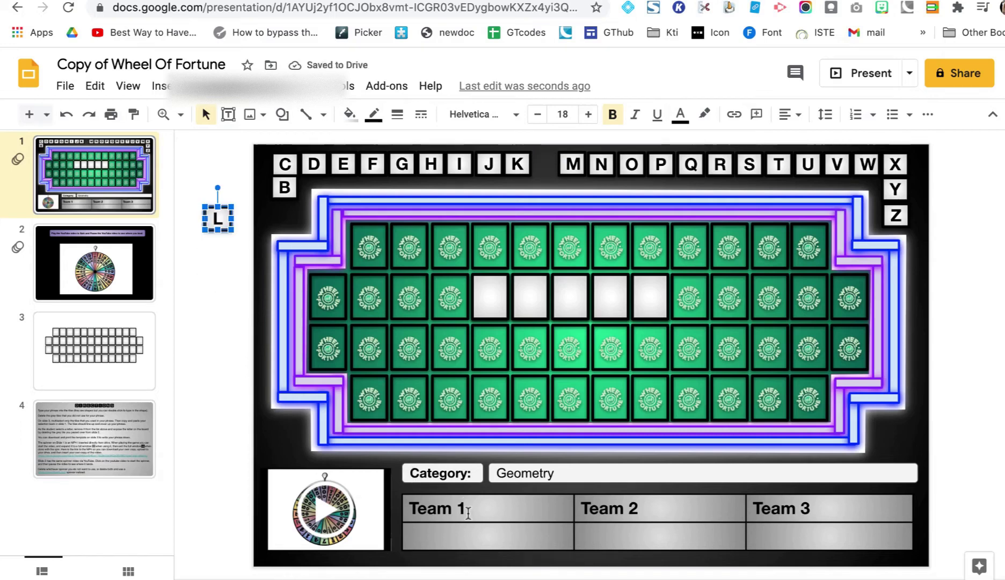
Step: Reveal an L in the third blank tile of the phrase
click(567, 299)
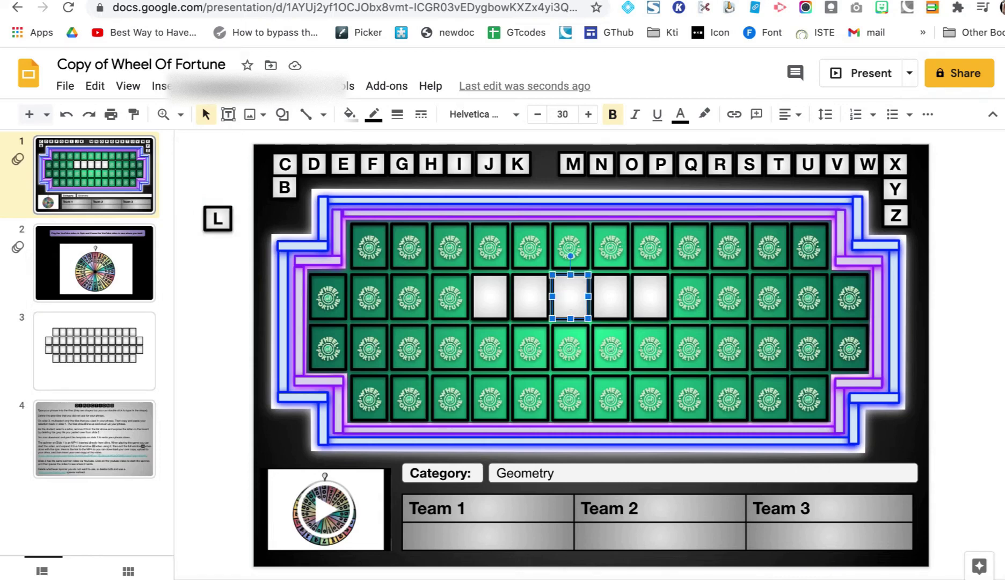
text(L)
key(Escape)
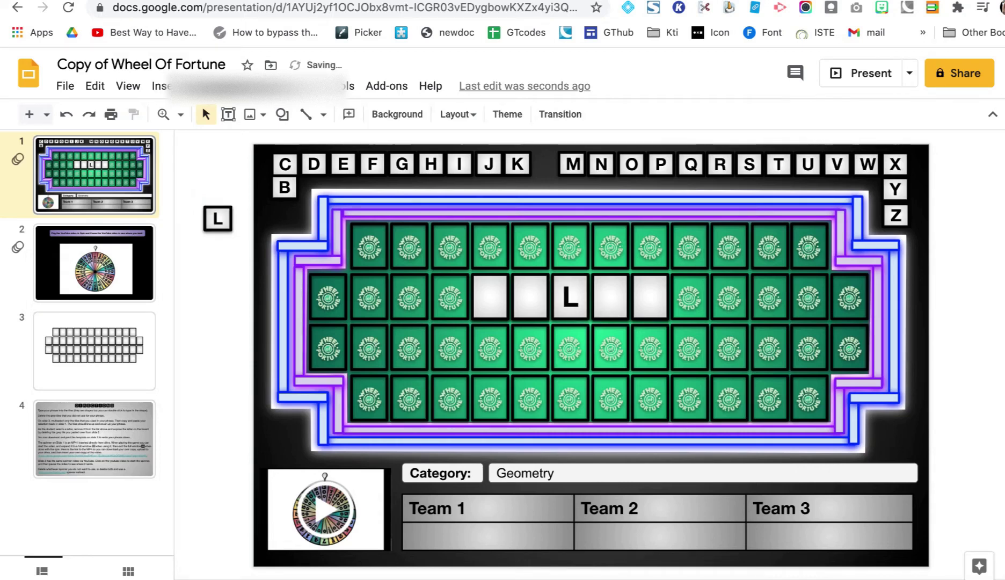
Step: Reveal a second L in the fourth tile and set Team 1's score to 500
click(601, 300)
text(L)
key(Escape)
click(488, 535)
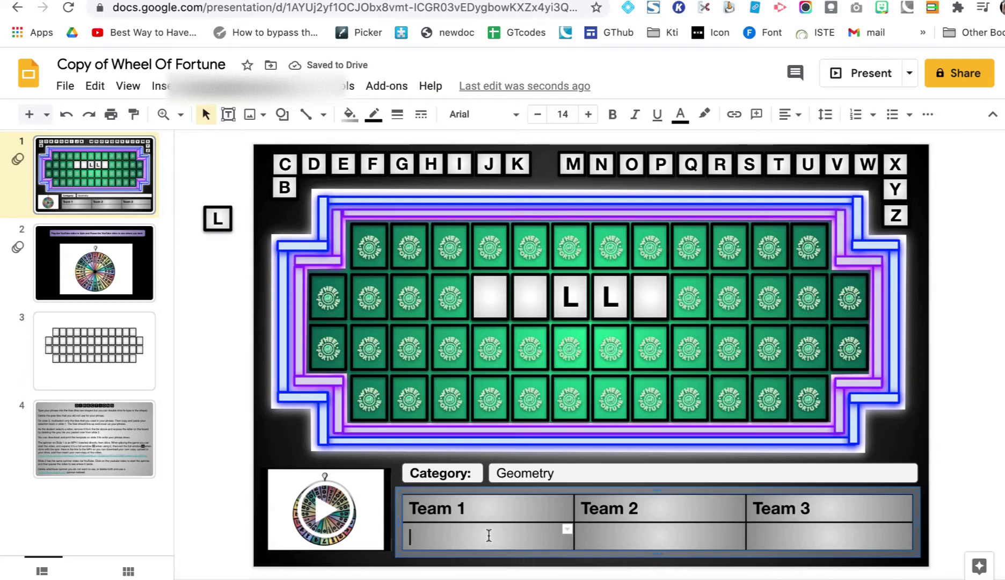
text(500)
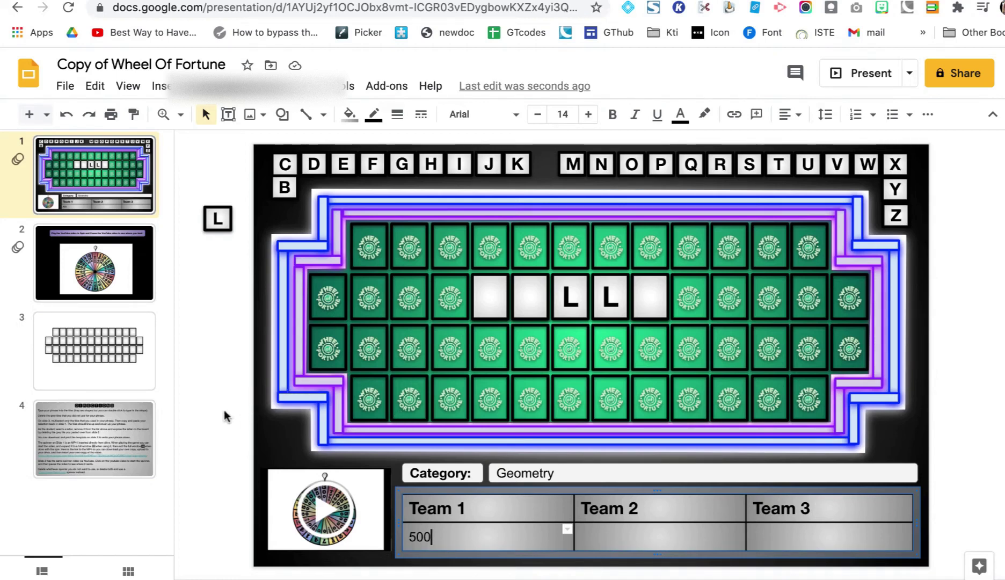
Step: Glance at the Directions slide, return to the game board and play the spinner video
click(127, 425)
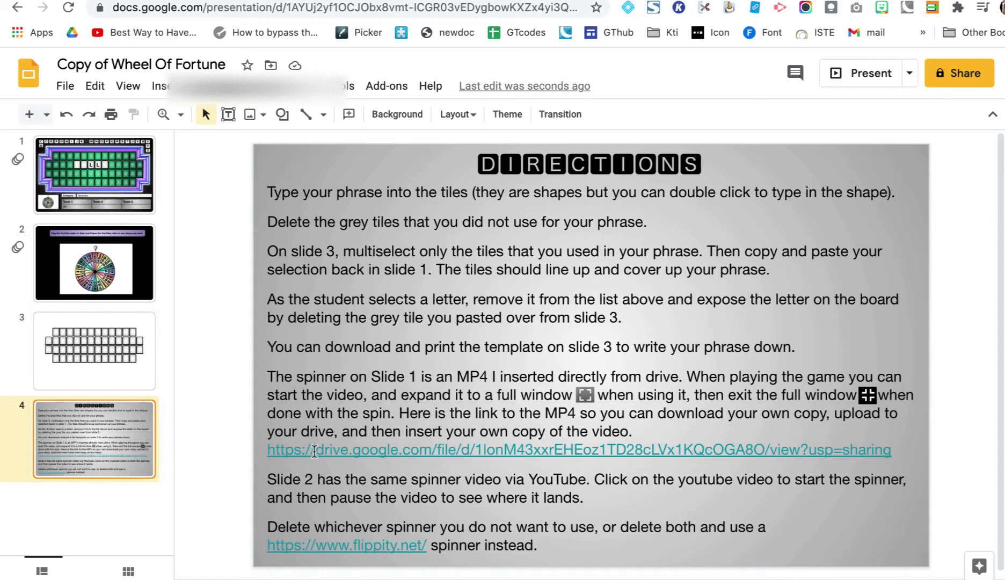
click(109, 183)
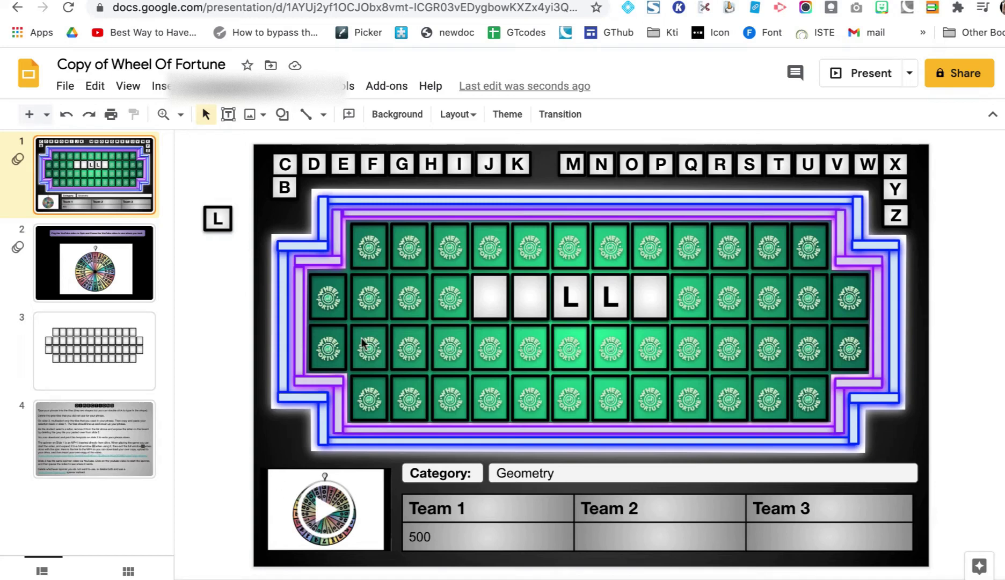
click(346, 487)
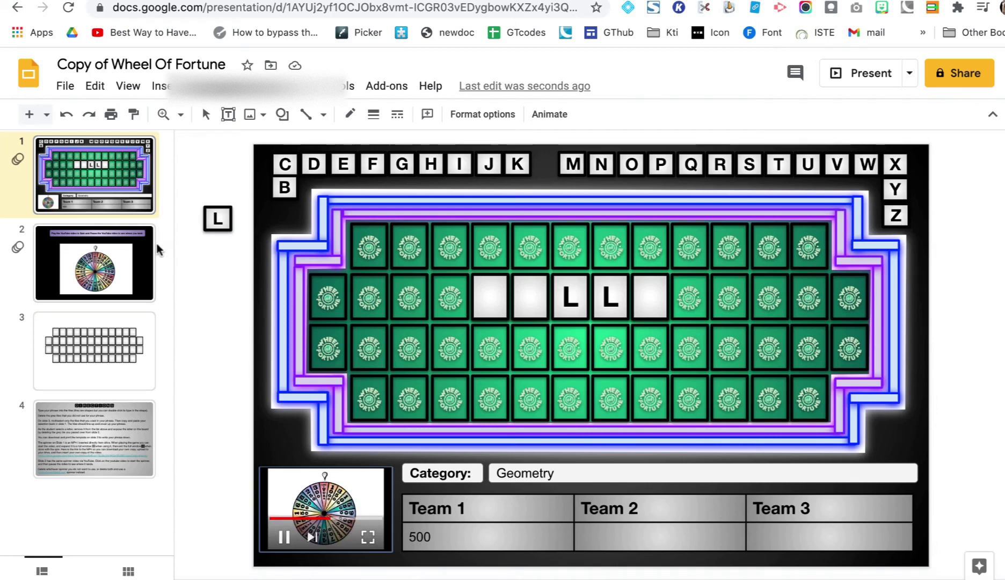
Step: Play the YouTube spinner video on slide 2 briefly, then delete the video
click(144, 277)
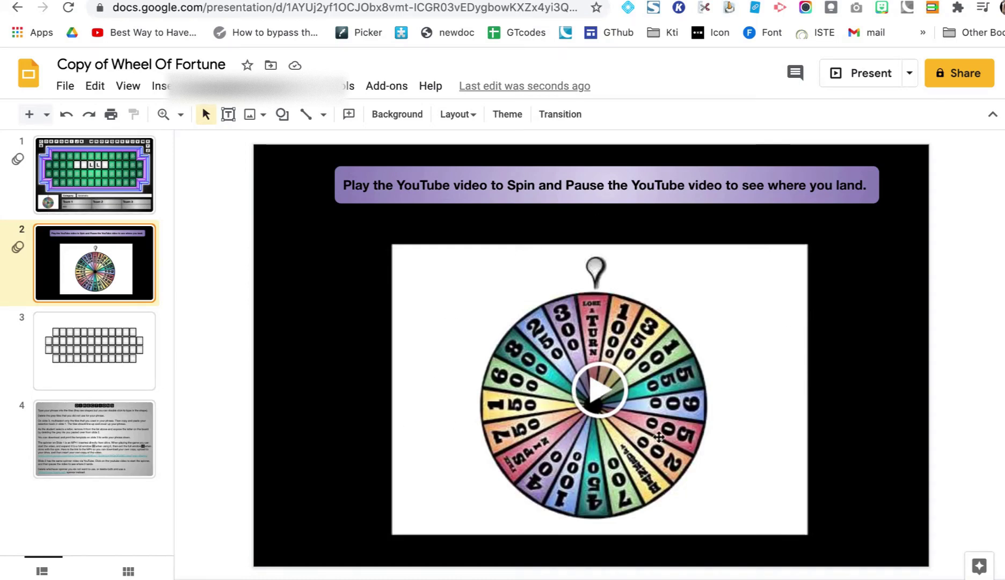
double_click(603, 403)
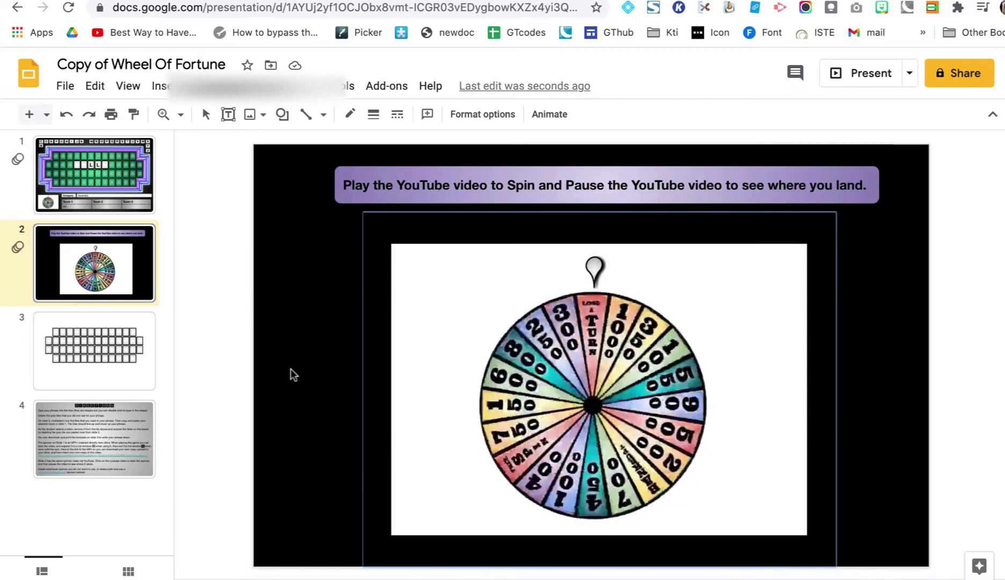
key(Escape)
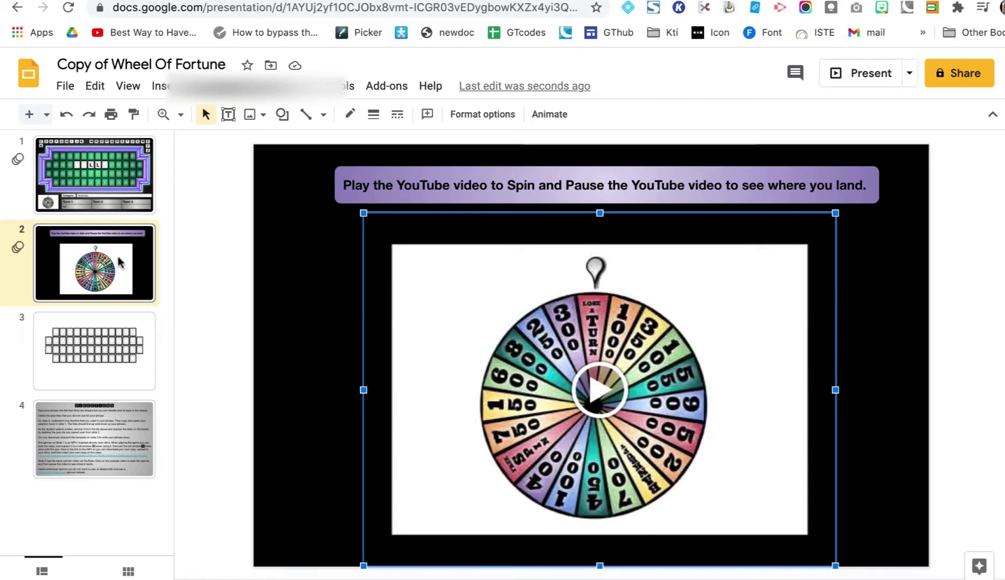
key(Delete)
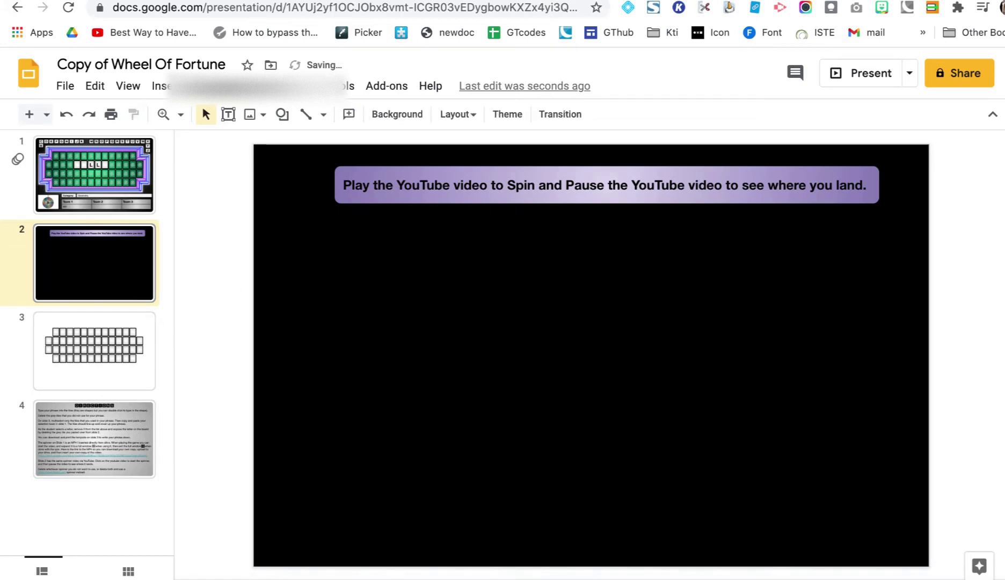
Step: Undo the video deletion, delete slide 2, then undo to restore the spinner slide
key(ctrl+z)
click(149, 249)
key(Delete)
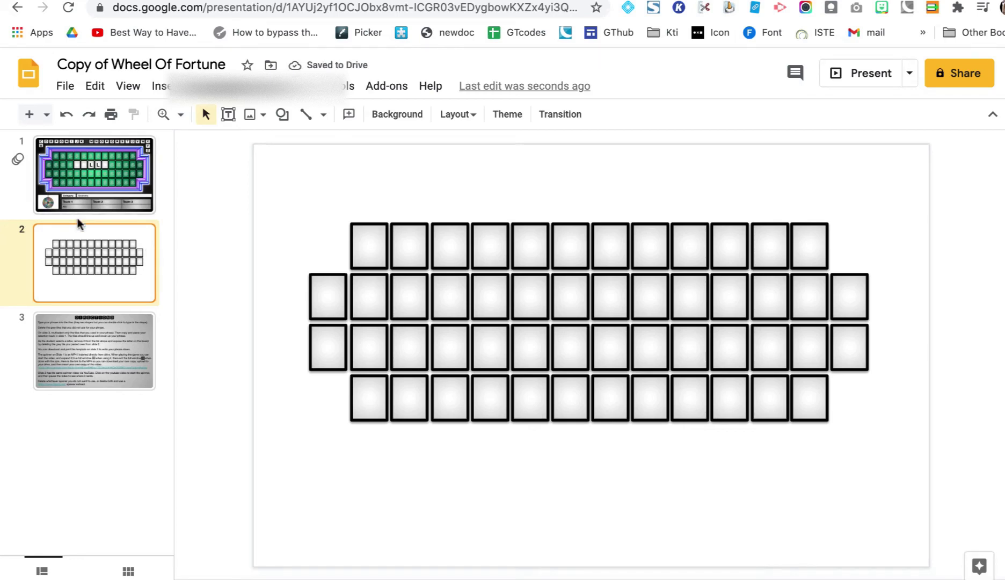
click(49, 203)
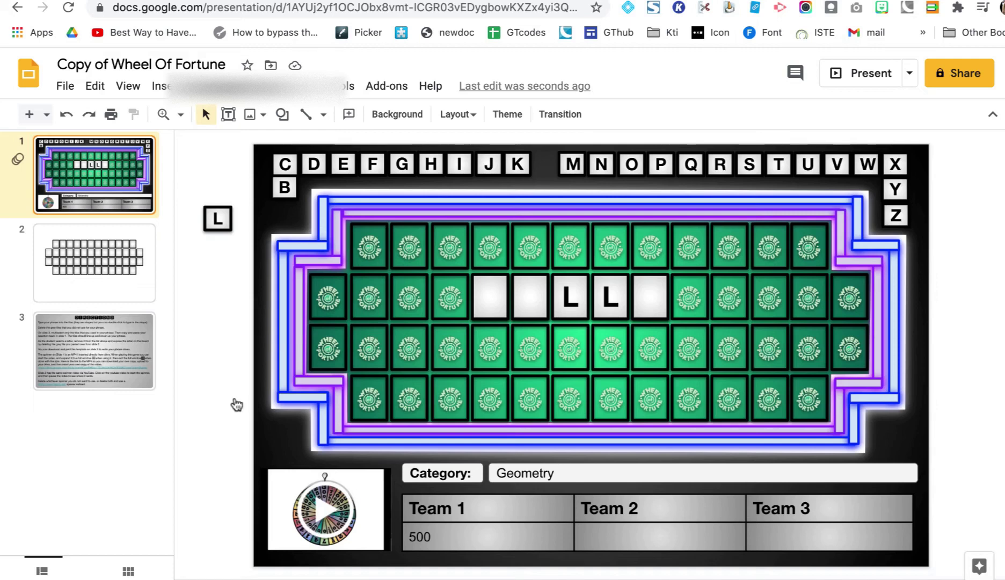
key(ctrl+z)
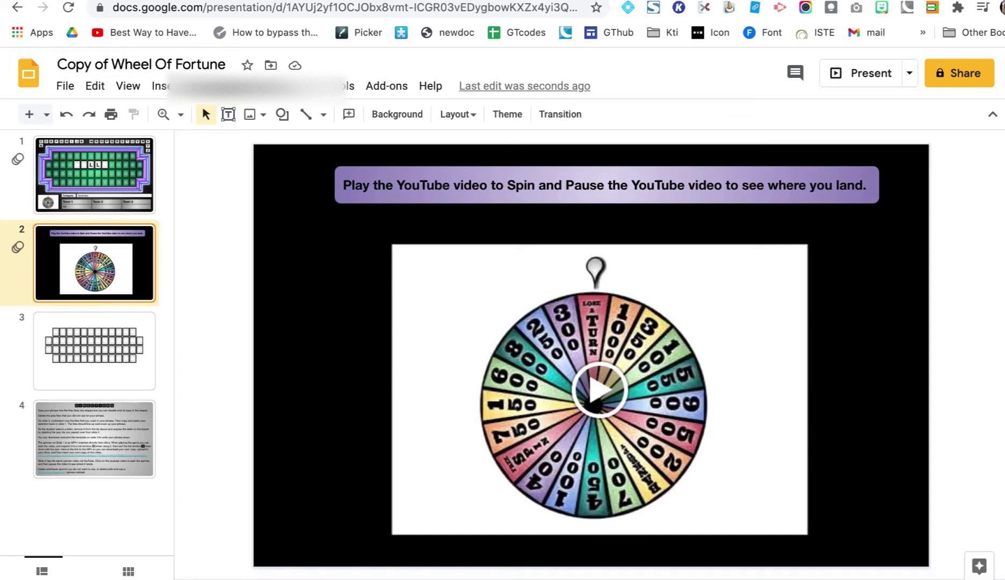
Step: Return to the My Drive root to locate the Copy of Wheel O' Fortune Jamboard file
click(97, 2)
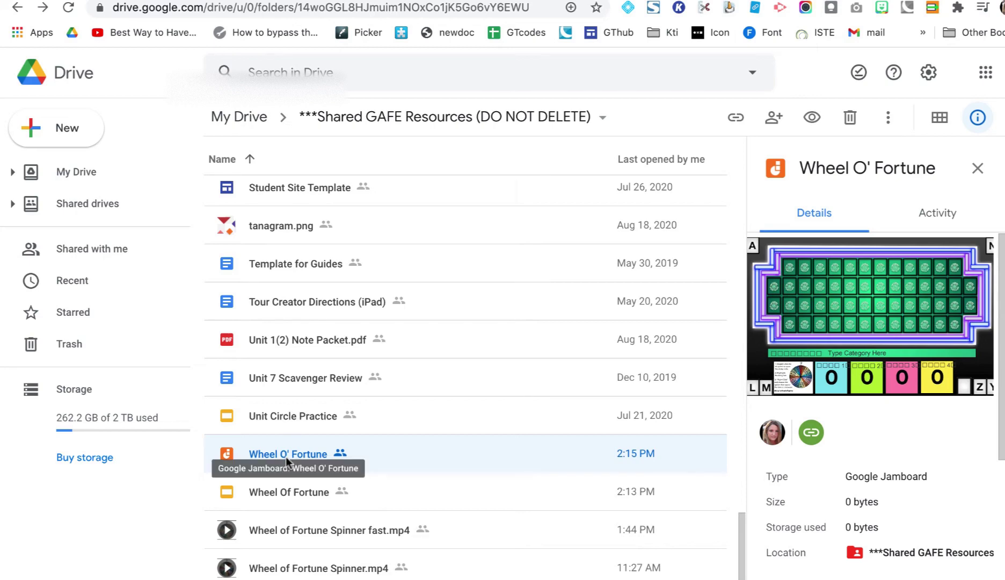
click(238, 116)
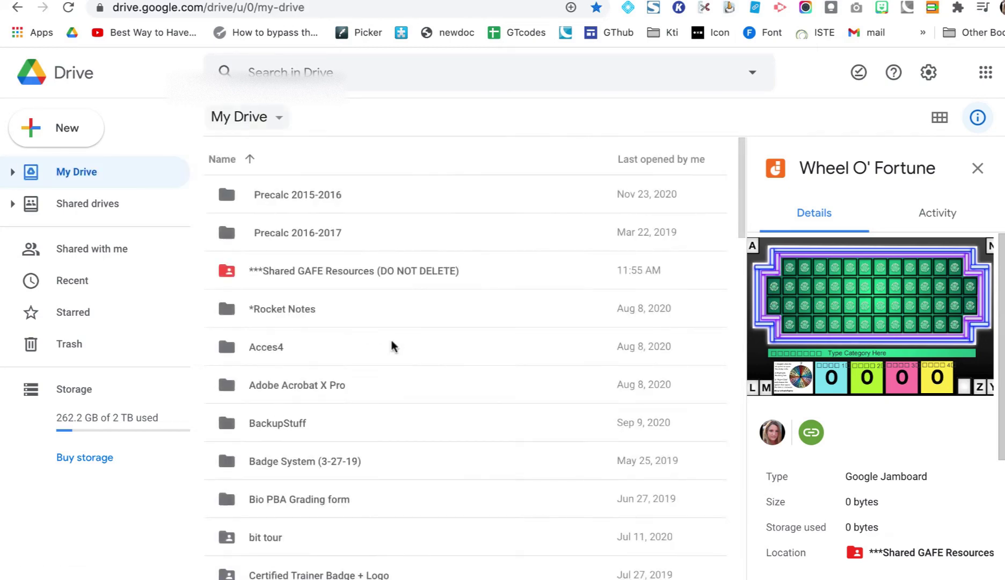
scroll(390, 337, down, 5)
scroll(390, 337, down, 3)
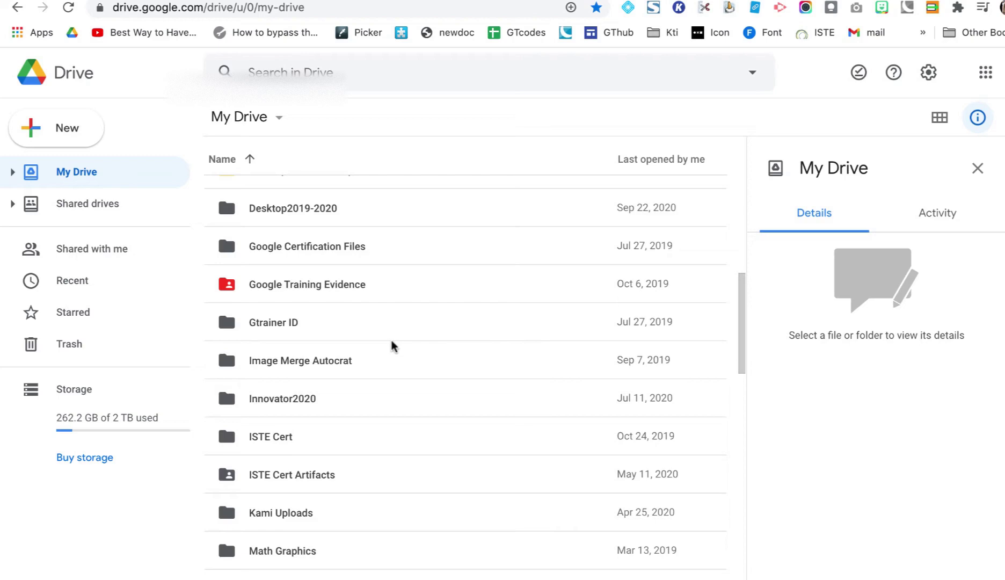
scroll(390, 337, down, 5)
scroll(390, 337, down, 4)
scroll(391, 337, down, 3)
scroll(390, 337, down, 3)
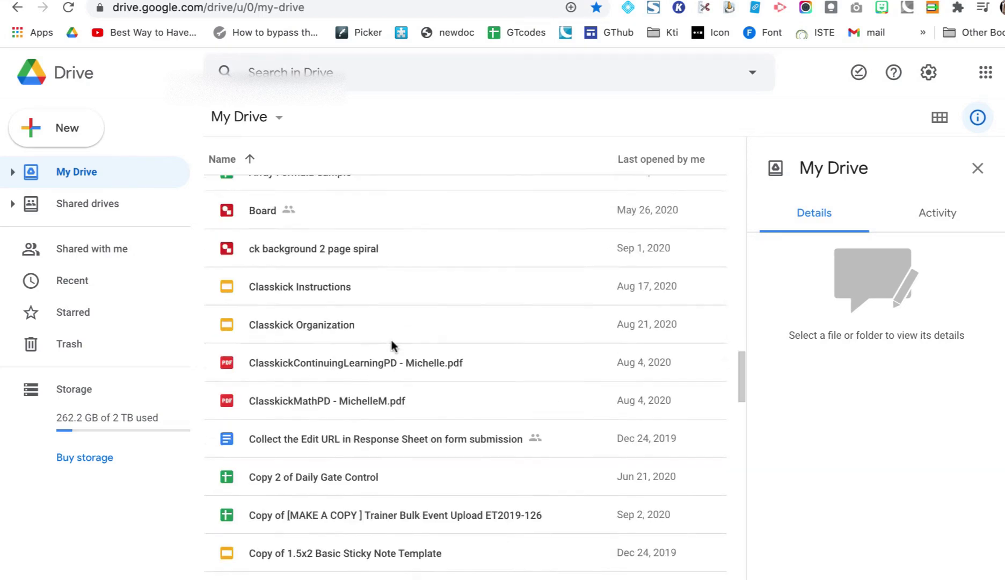
scroll(390, 337, down, 5)
scroll(390, 337, down, 4)
scroll(390, 337, down, 4)
scroll(390, 337, down, 1)
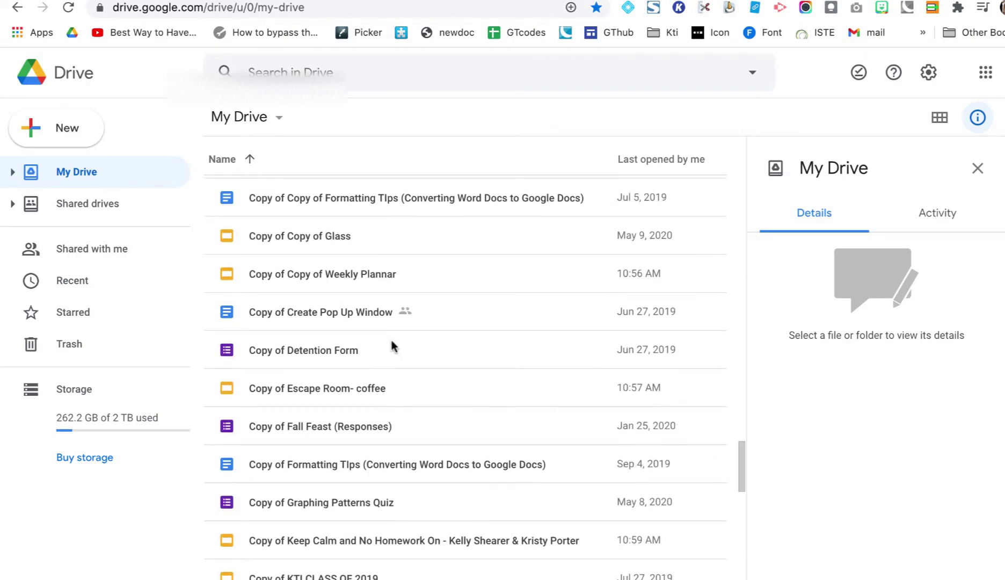
scroll(390, 337, down, 5)
scroll(390, 337, down, 5)
scroll(390, 337, down, 4)
scroll(390, 337, down, 2)
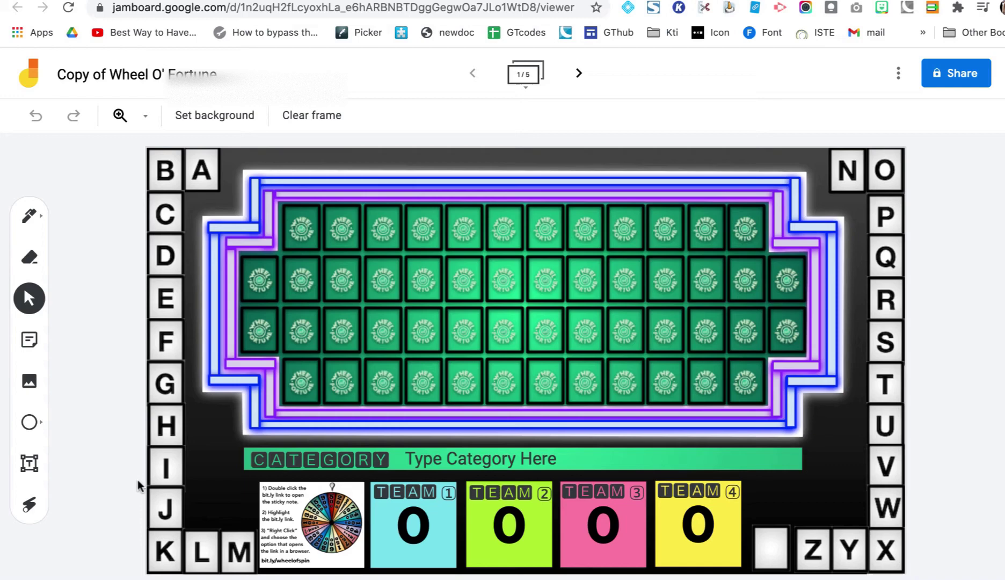
Step: Open the spinner-link sticky note and keep its background transparent after trying yellow
double_click(271, 556)
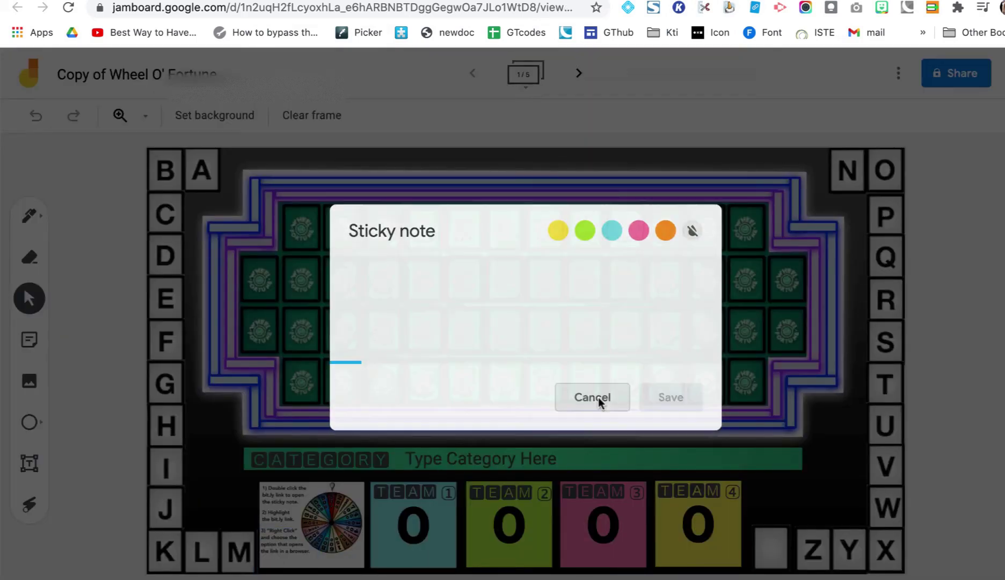
click(598, 397)
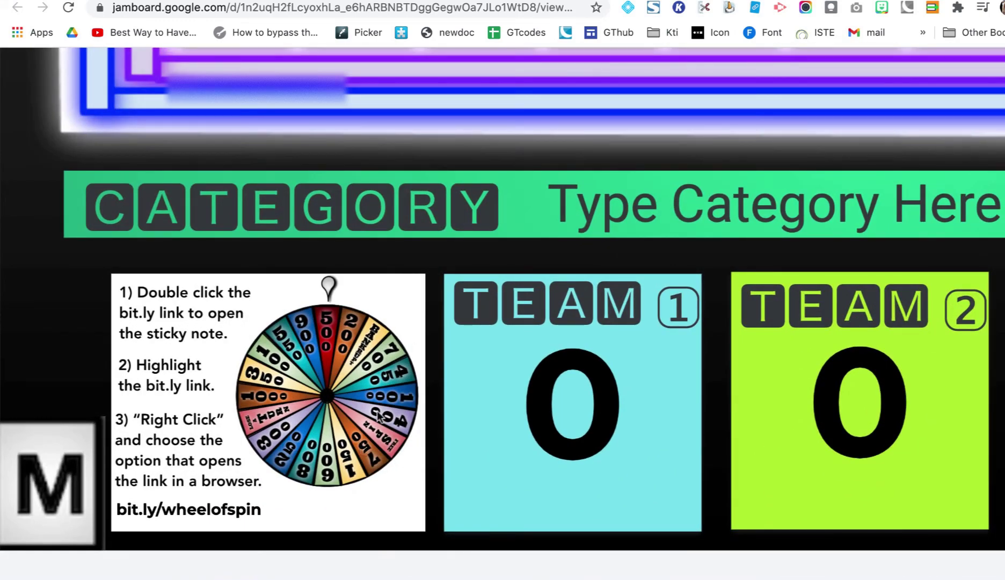
double_click(229, 512)
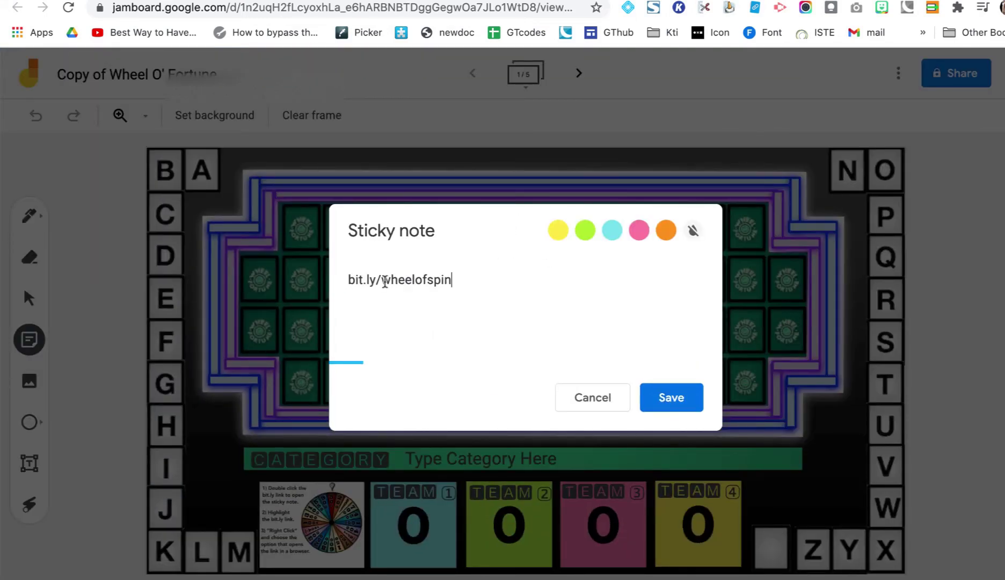
click(556, 230)
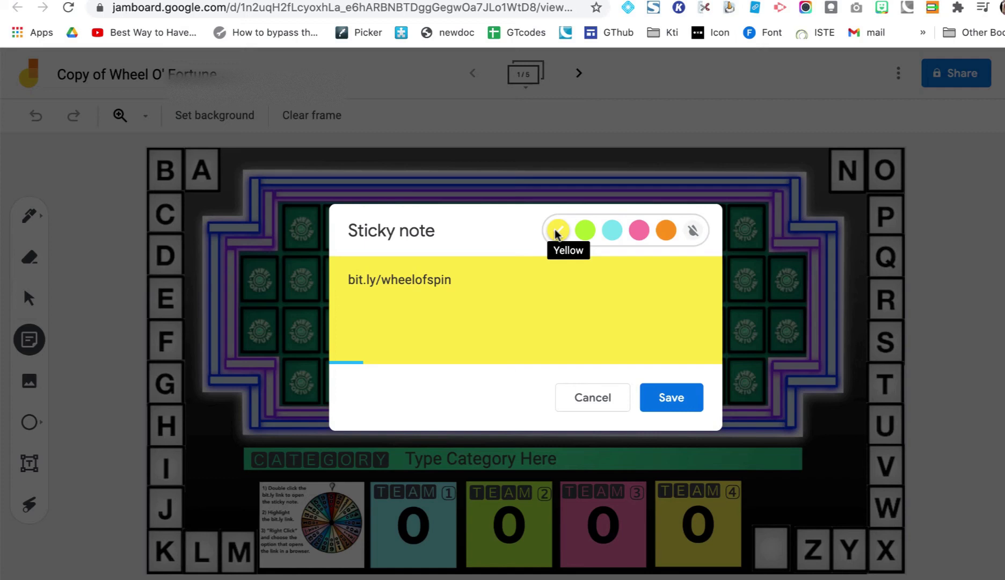
click(692, 230)
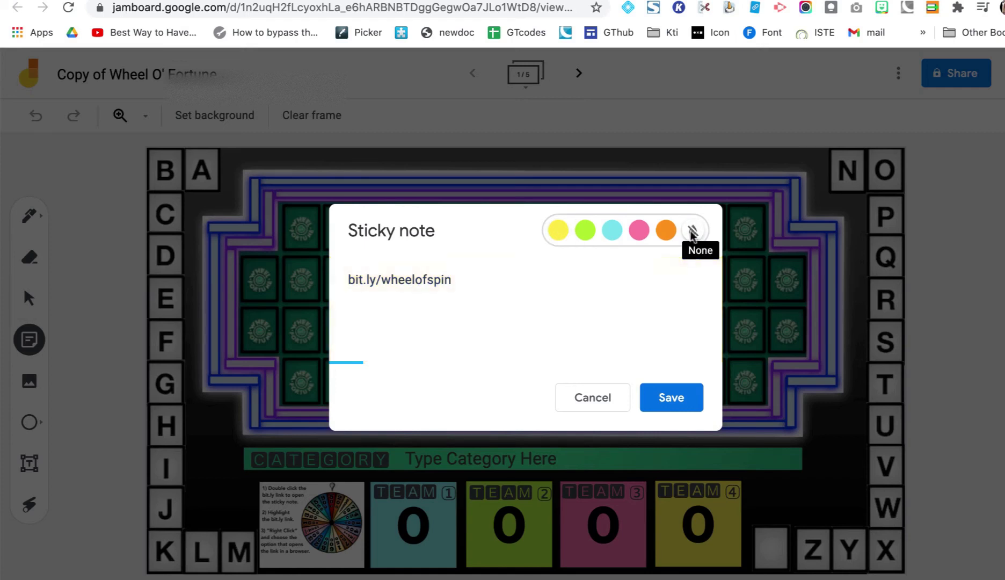
Step: Select the whole bit.ly spinner link and open it in the browser
double_click(412, 281)
click(412, 282)
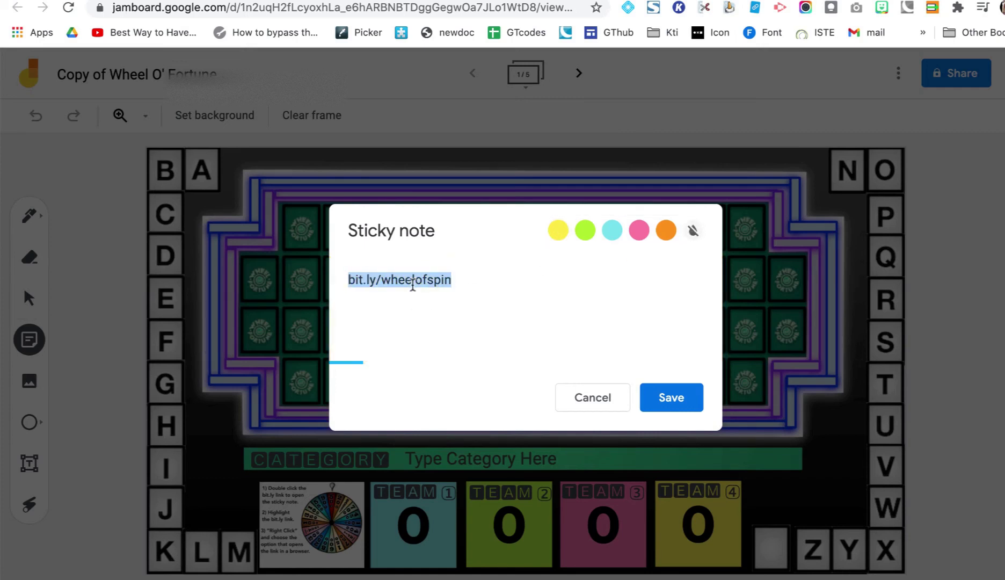
right_click(413, 283)
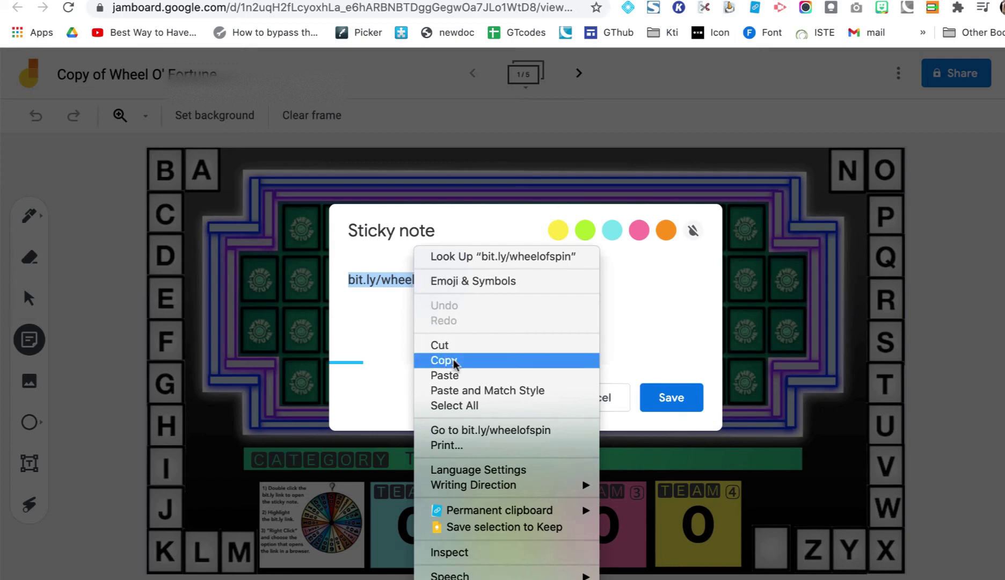
click(455, 431)
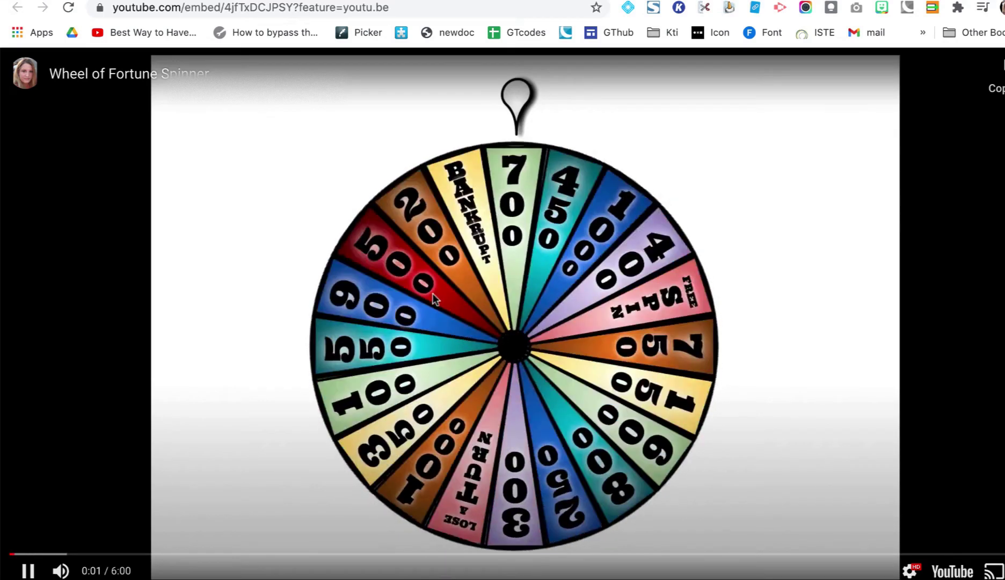
Step: Pause the Wheel of Fortune Spinner video, then reselect the link in the note for its options
click(425, 292)
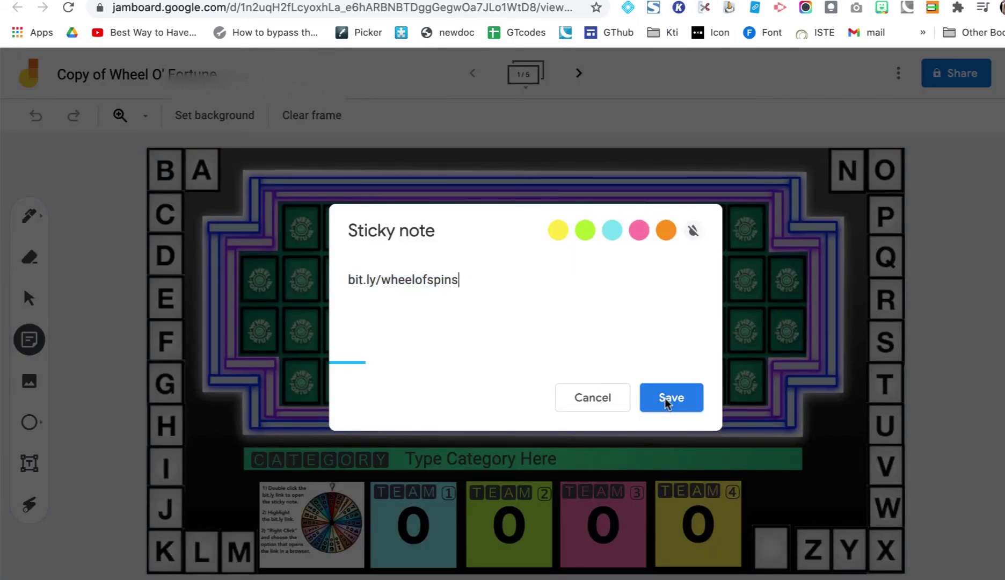
triple_click(432, 285)
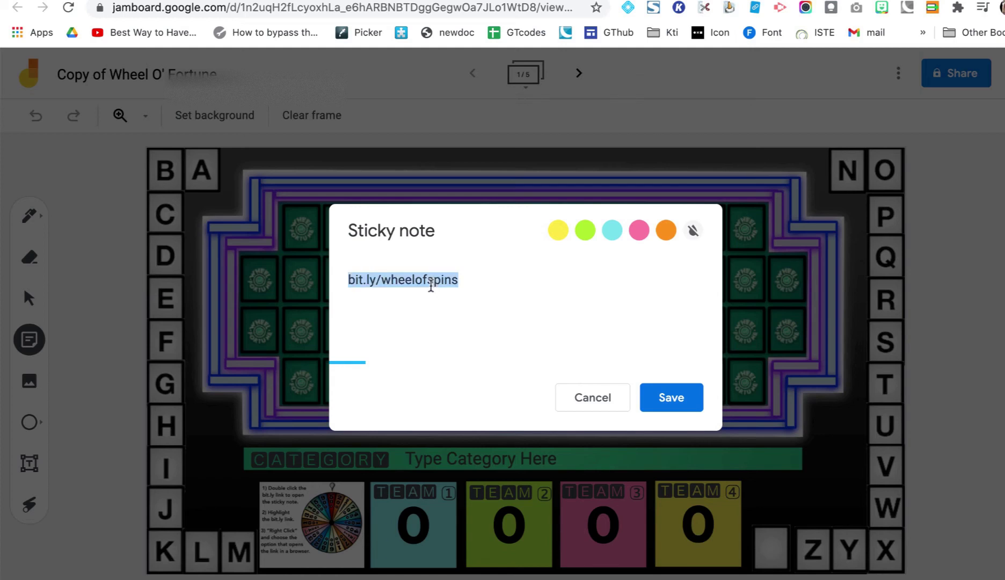
right_click(430, 284)
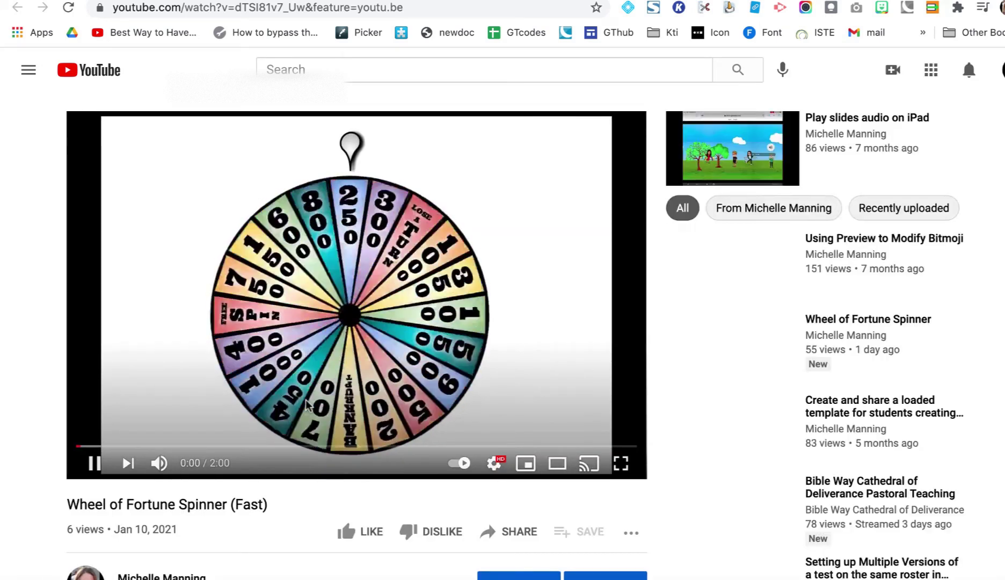
Step: Stop the spinner, then reload the video with watch_popup in the address for a full-window player
click(210, 383)
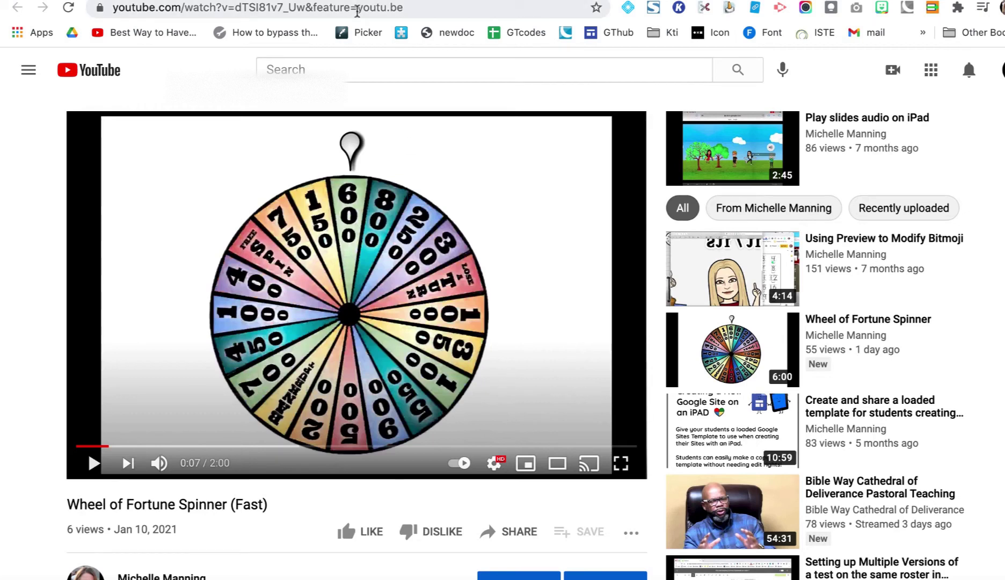
click(226, 7)
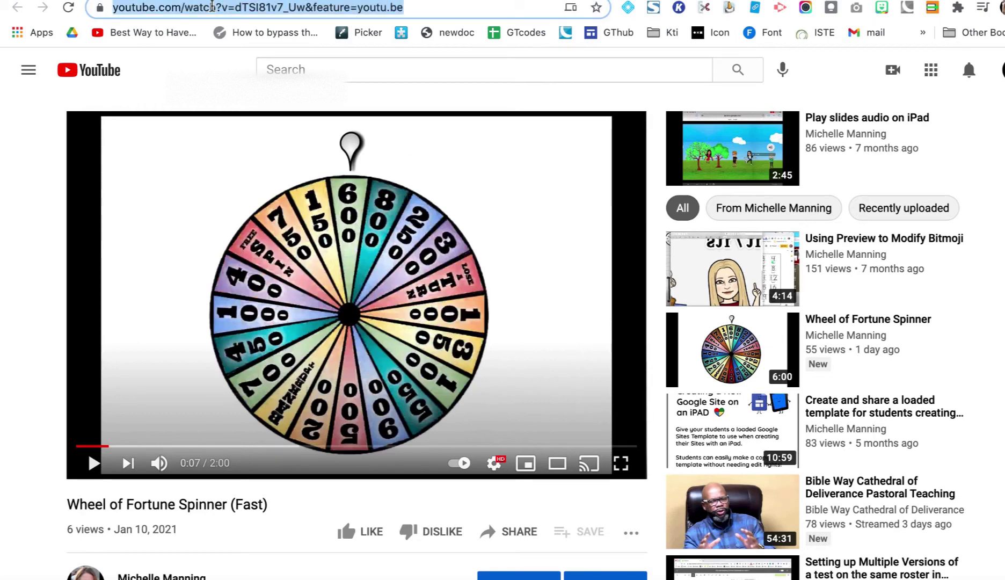
click(213, 7)
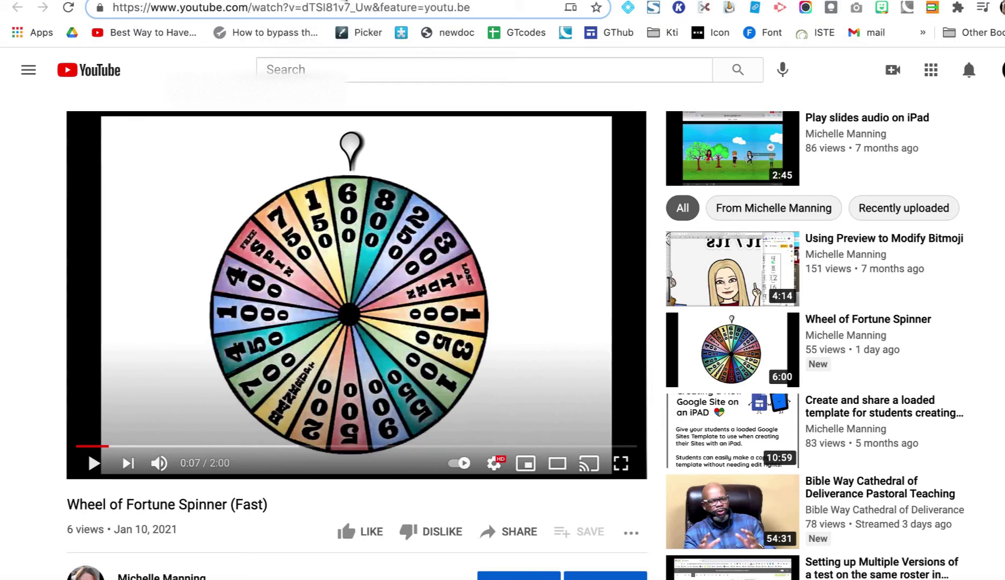
text(_popu)
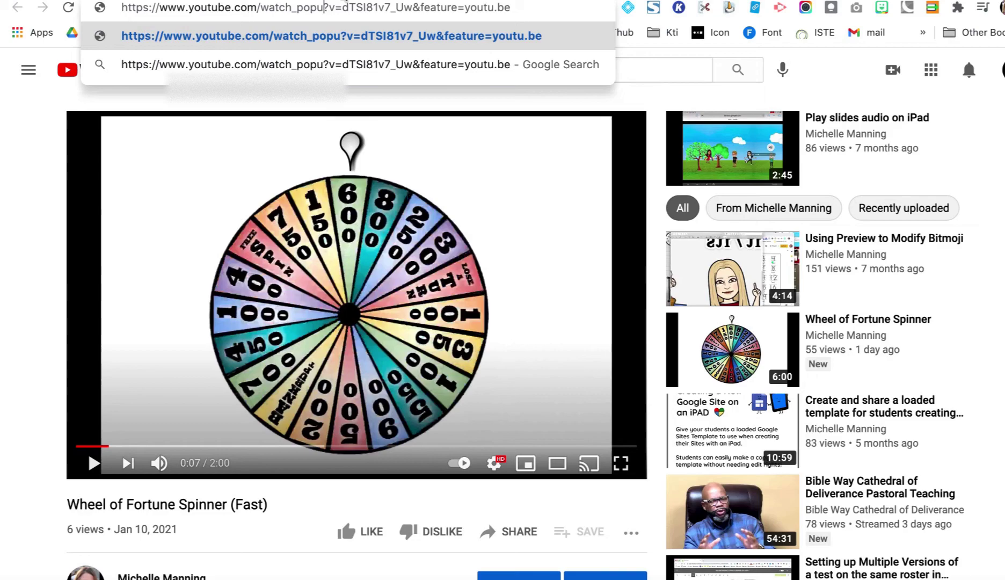
text(p)
key(Return)
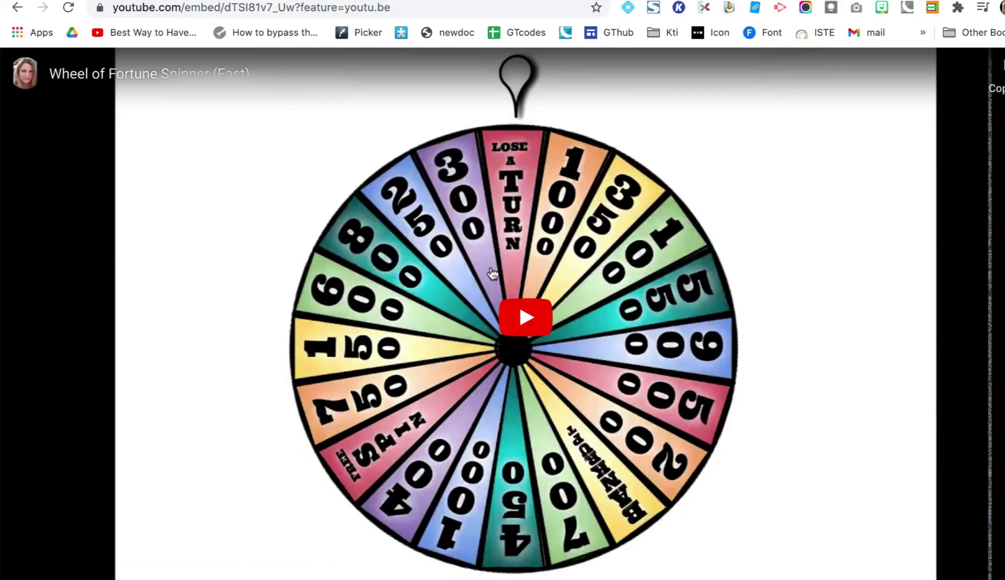
Step: Play the full-window spinner video and switch tabs back toward the Jamboard board
click(525, 317)
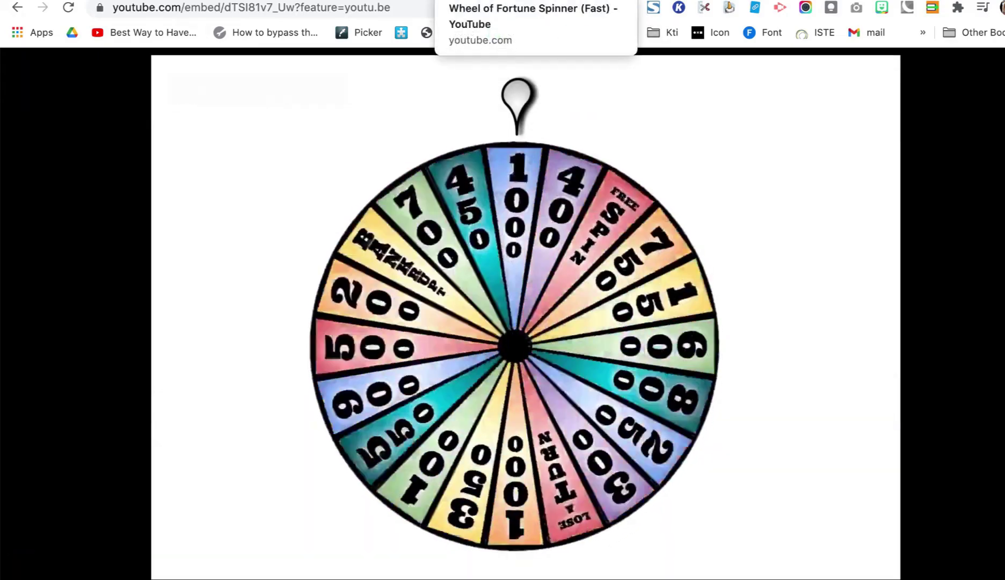
key(ctrl+Tab)
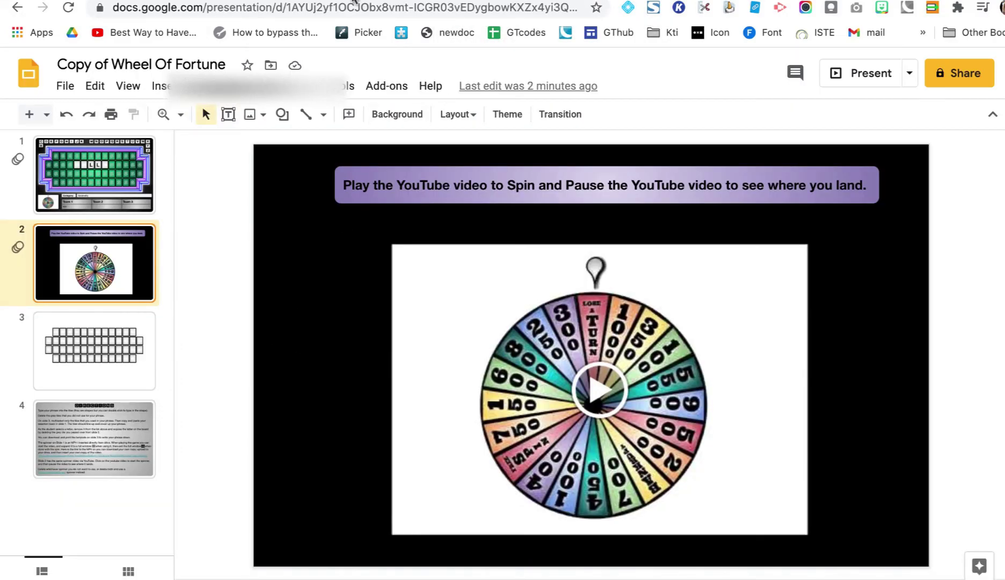
key(ctrl+shift+Tab)
key(ctrl+Tab)
Step: Return to the Jamboard board, cut the old link, close the note and select the A tile
key(ctrl+shift+Tab)
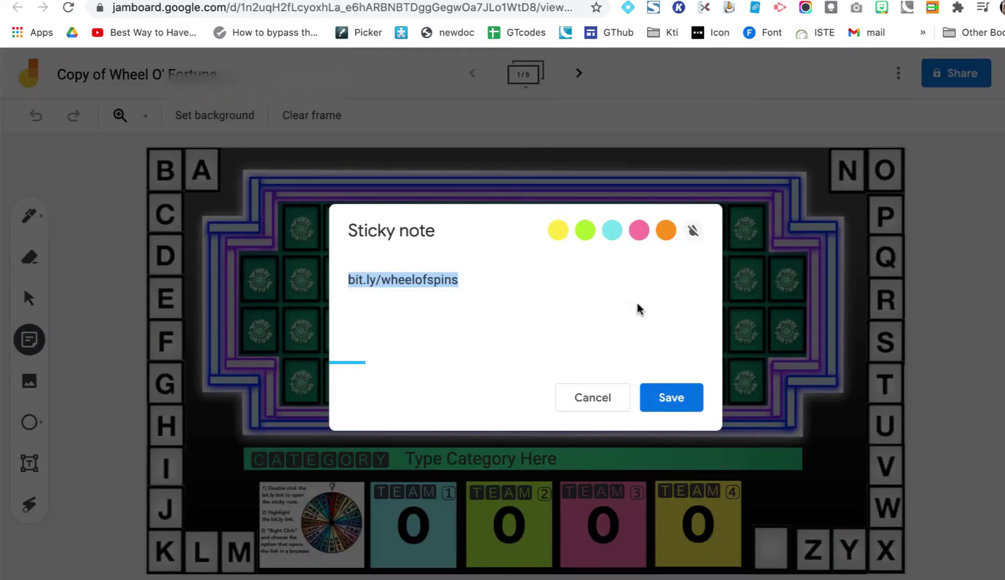
key(ctrl+x)
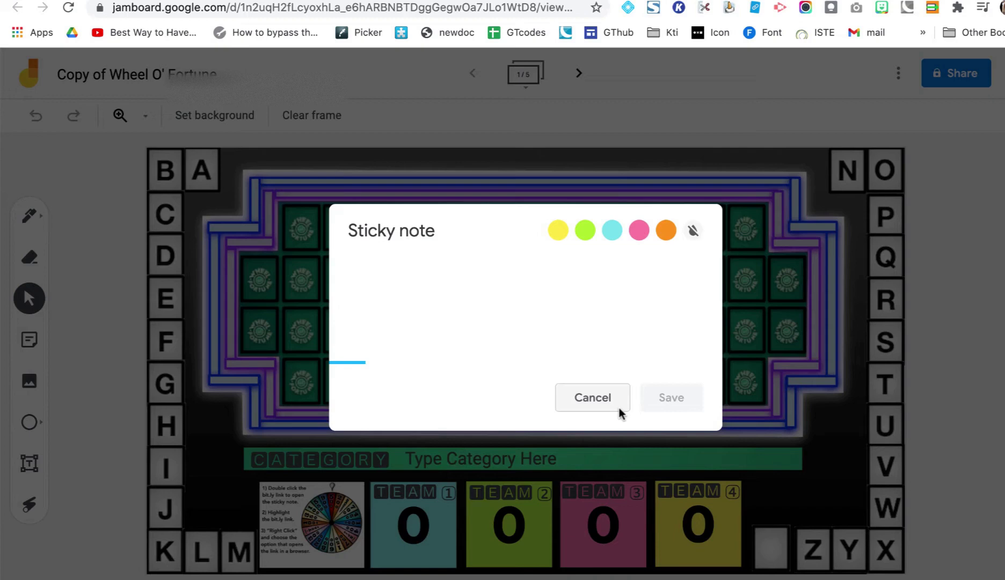
click(618, 408)
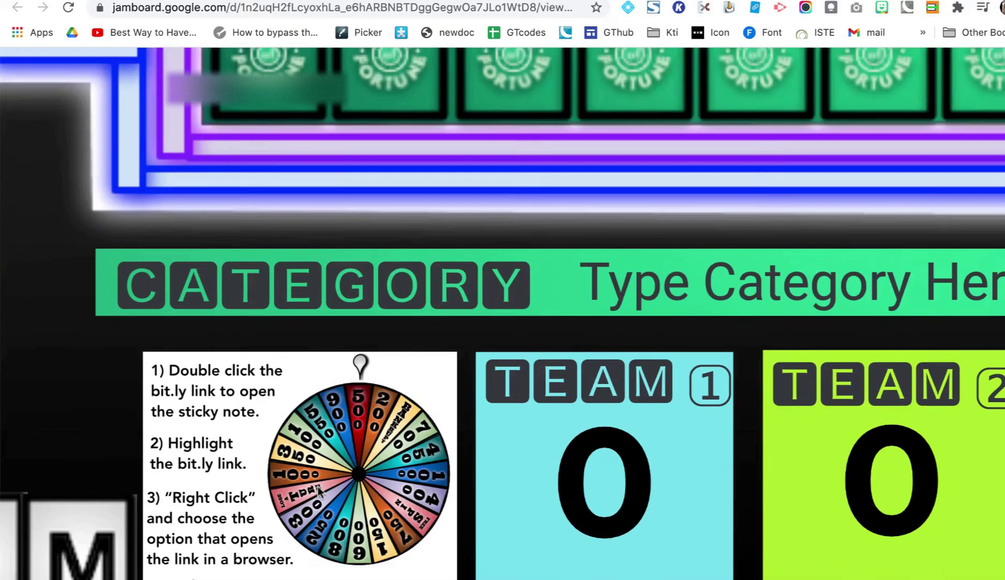
scroll(317, 486, down, 1)
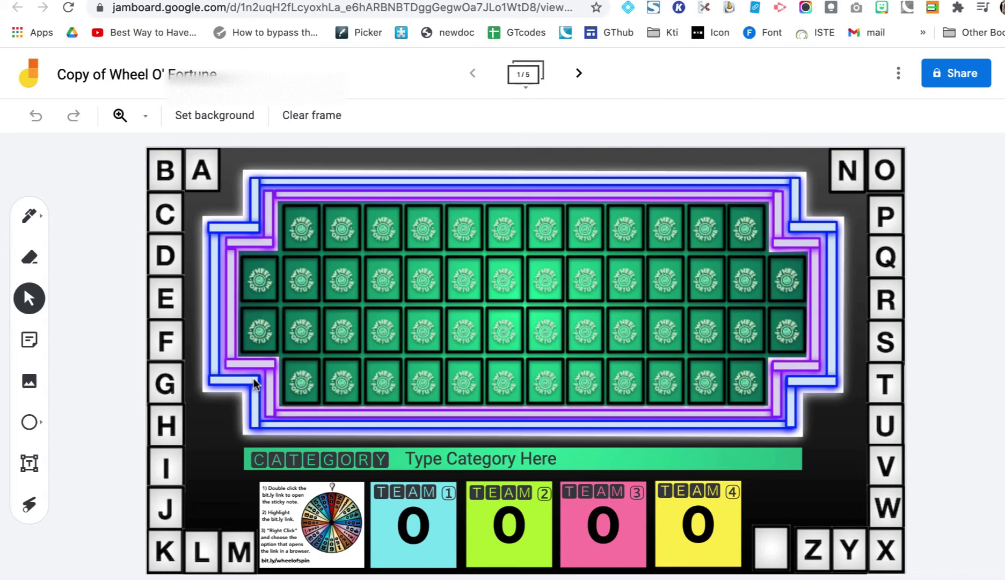
click(205, 171)
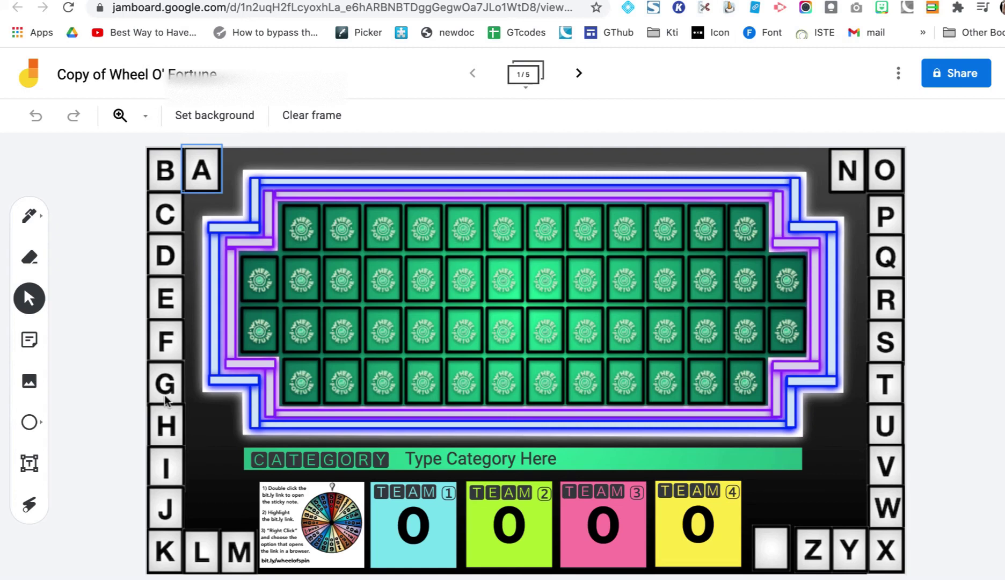
Step: Drag the H and E tiles into the board's second row
click(166, 425)
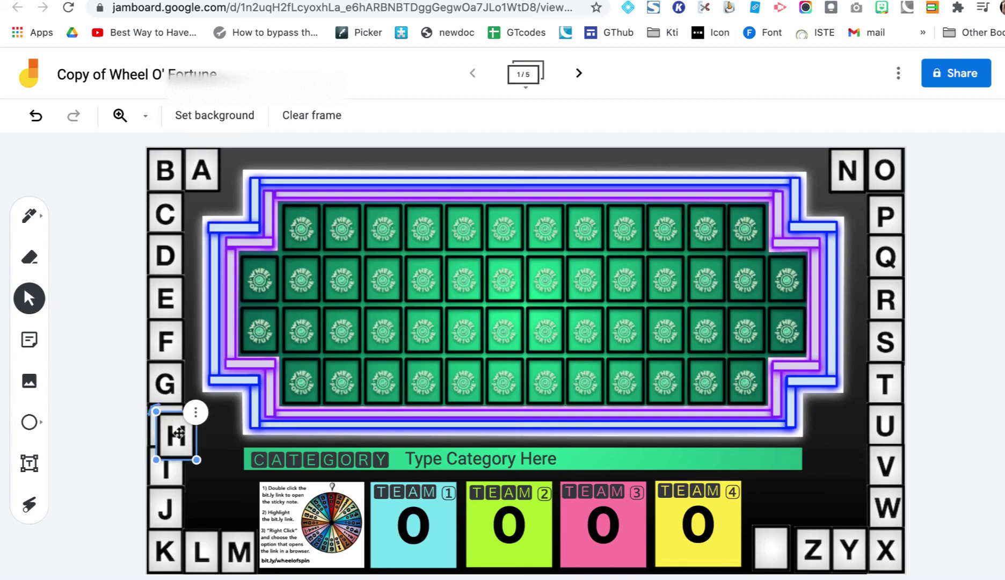
drag(166, 425, 380, 281)
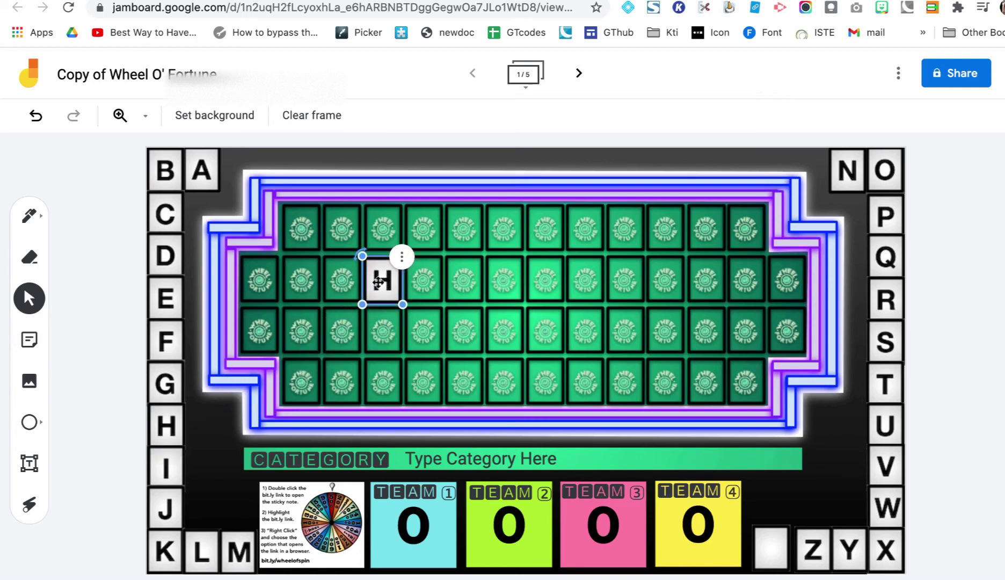
click(176, 303)
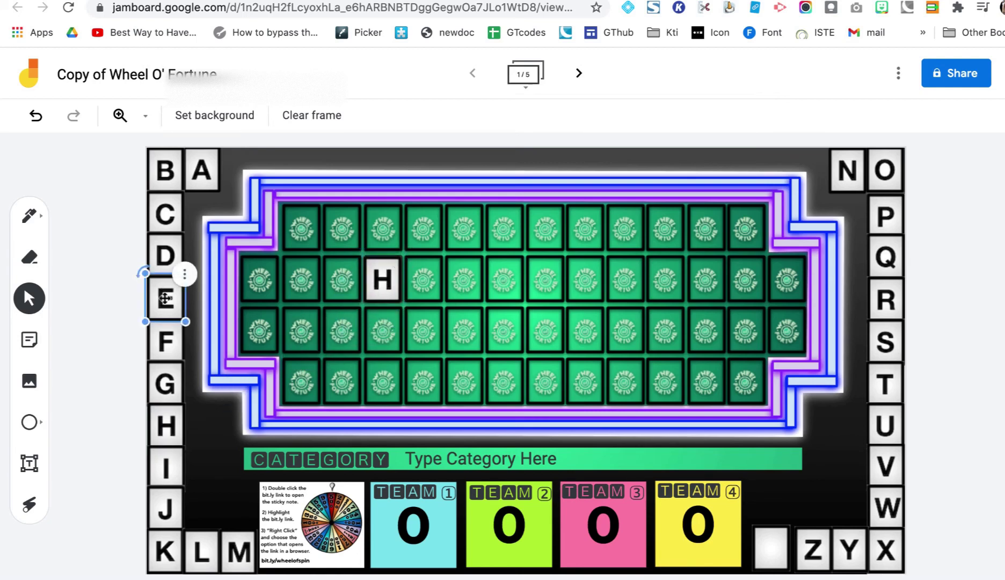
mouse_move(166, 298)
mouse_down()
mouse_move(175, 308)
mouse_move(424, 280)
mouse_up()
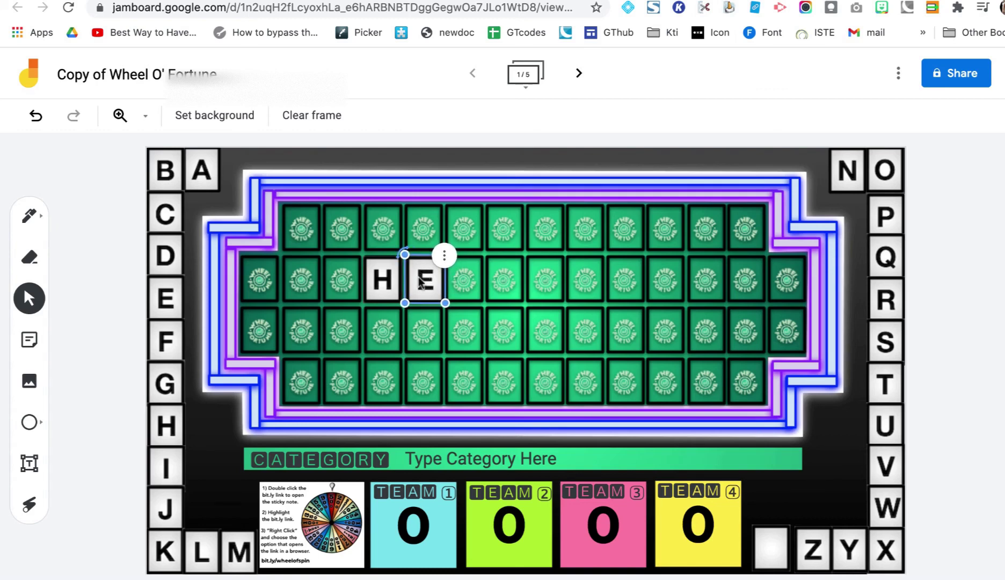
click(188, 503)
Step: Drag L, L and O tiles after them so row 2 spells HELLO
click(200, 551)
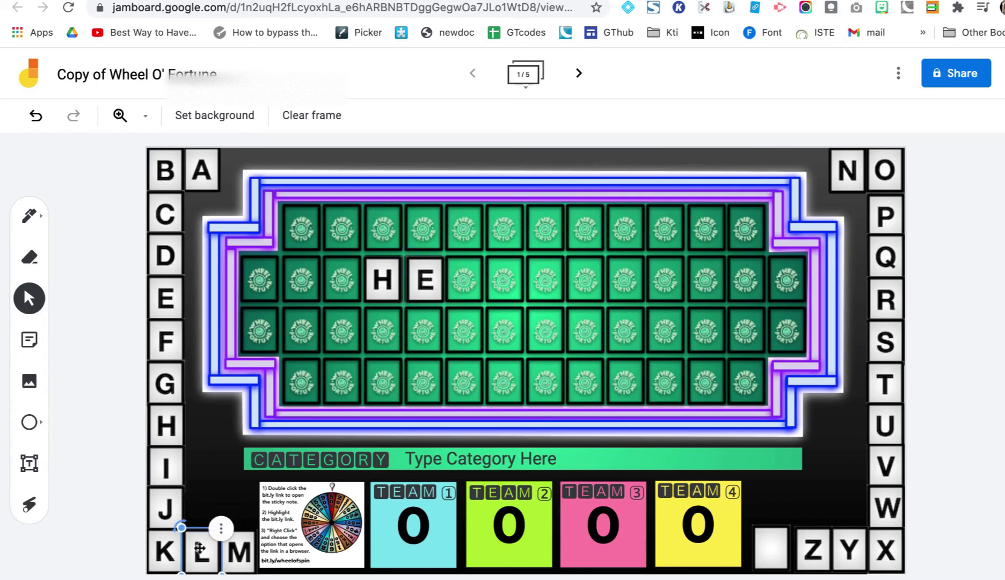
mouse_move(200, 551)
mouse_down()
mouse_move(206, 559)
mouse_move(463, 281)
mouse_up()
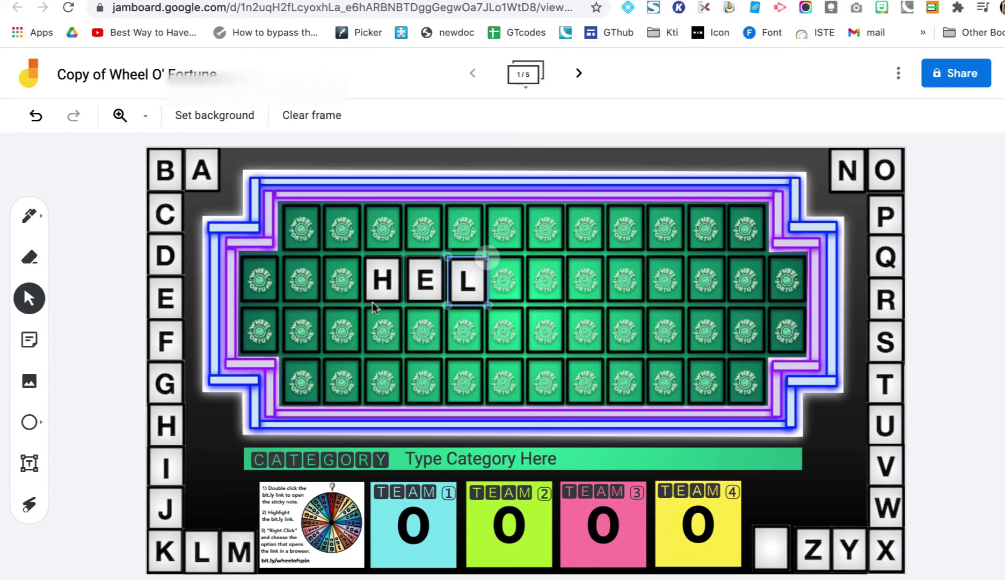
drag(460, 283, 506, 281)
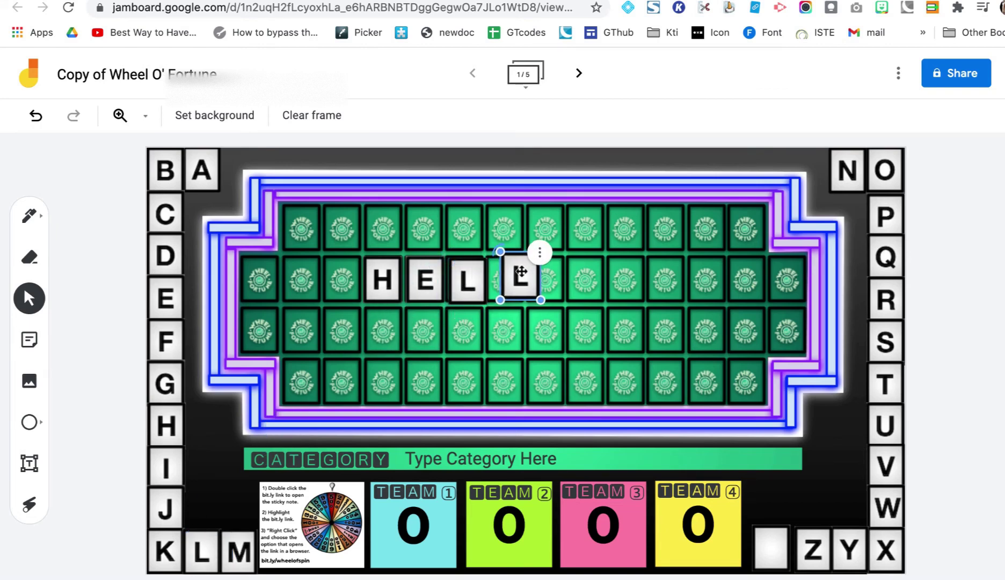
click(688, 261)
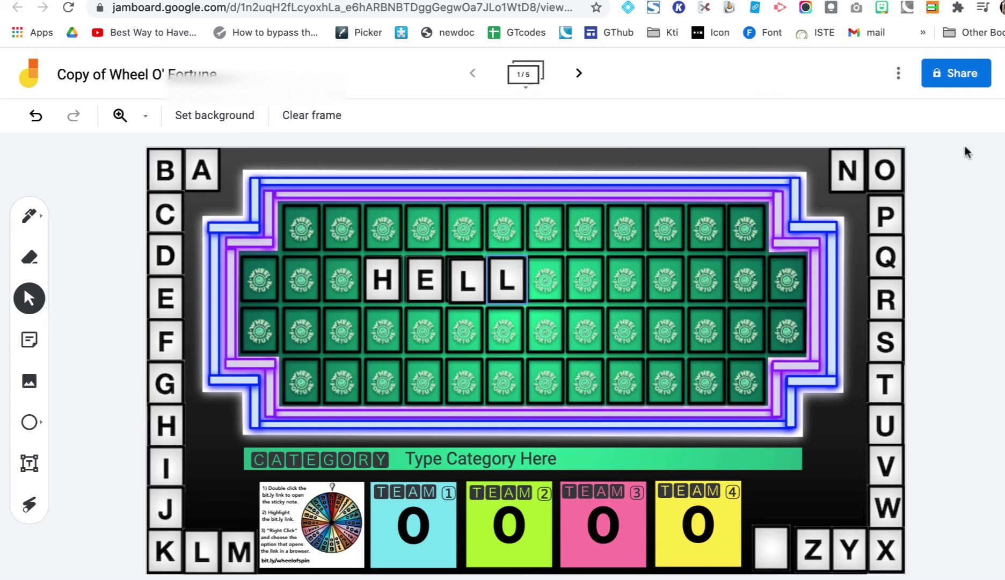
click(887, 167)
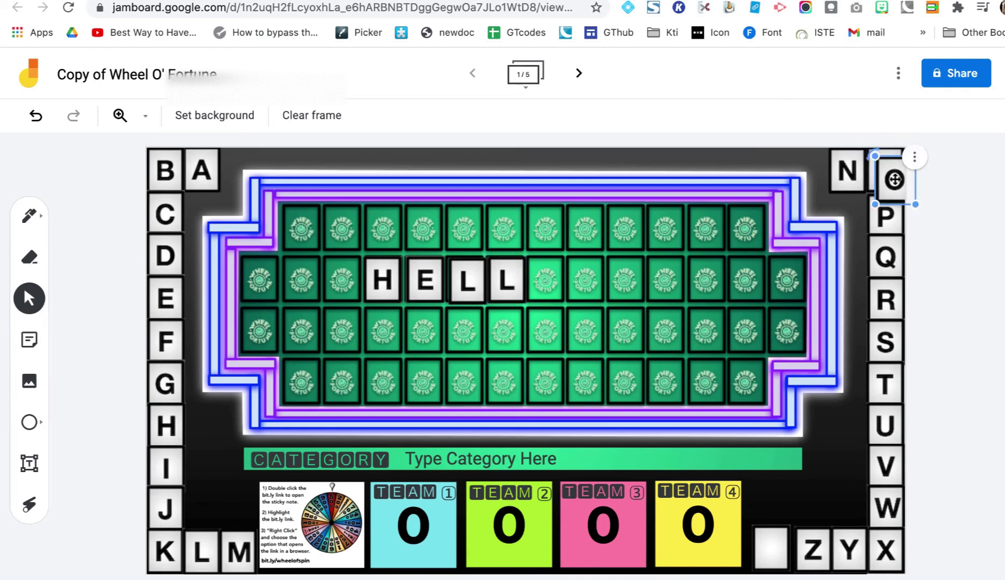
drag(888, 169, 545, 284)
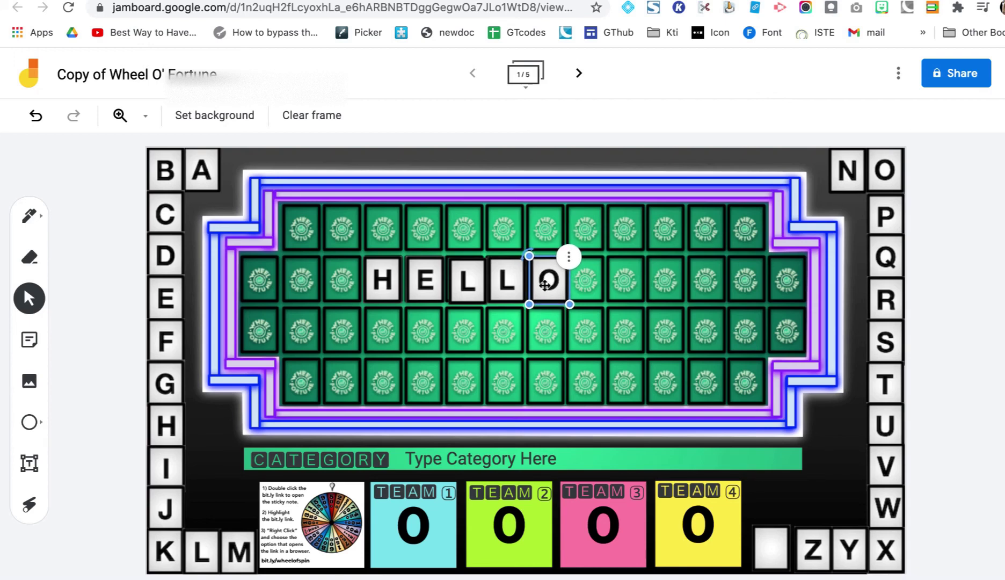
click(769, 545)
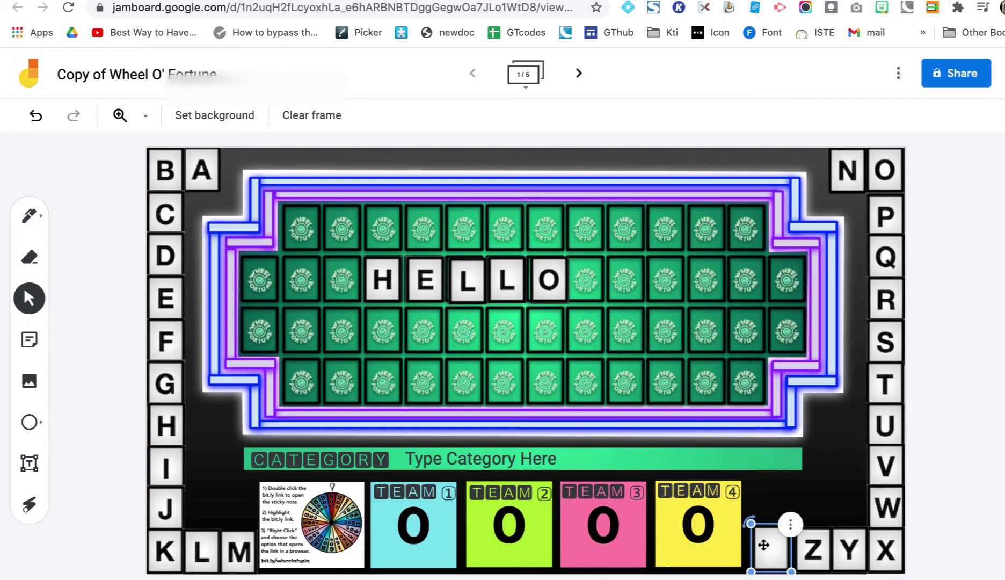
Step: Cover H with the blank tile and duplicate it with Ctrl+D over E, L, L and O
drag(769, 545, 380, 282)
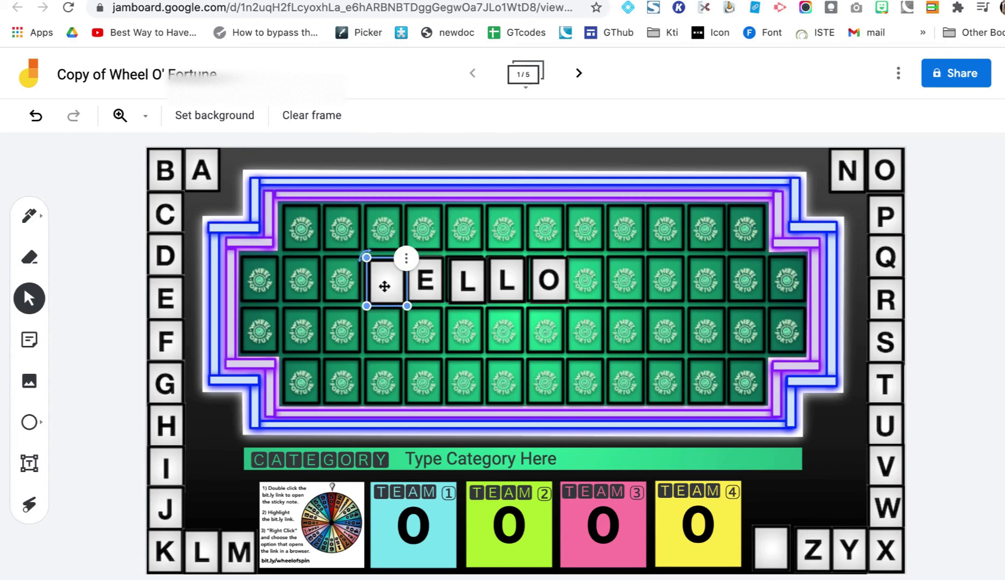
key(ctrl+d)
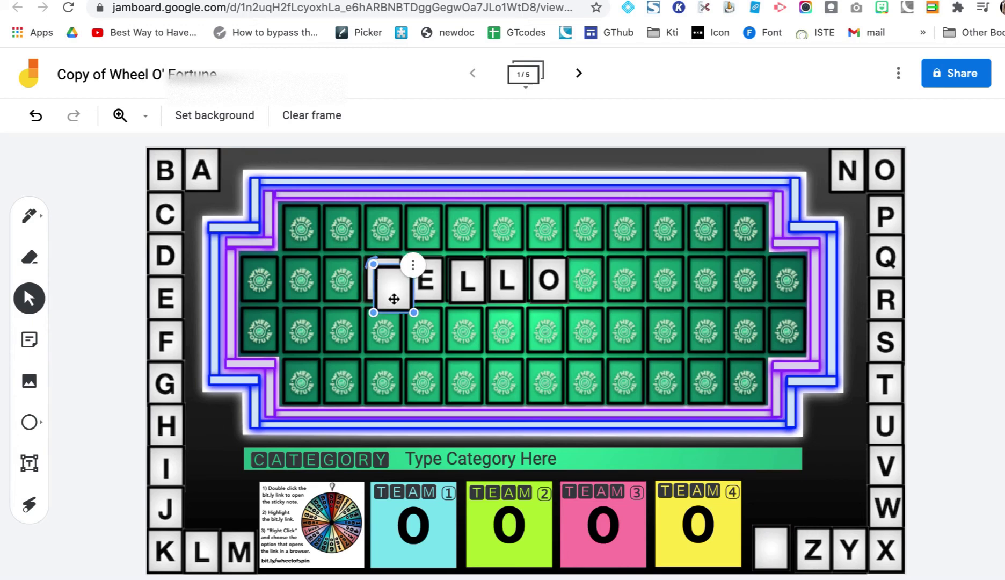
drag(389, 290, 488, 279)
key(ctrl+d)
key(ctrl+d)
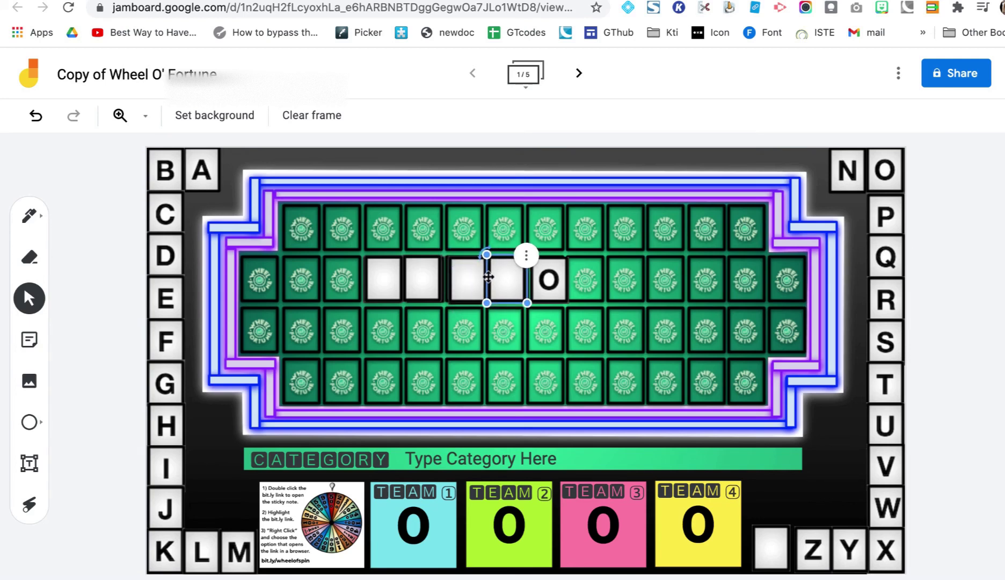
key(ctrl+d)
mouse_move(511, 281)
mouse_down()
mouse_move(546, 281)
mouse_move(467, 277)
mouse_up()
key(ctrl+d)
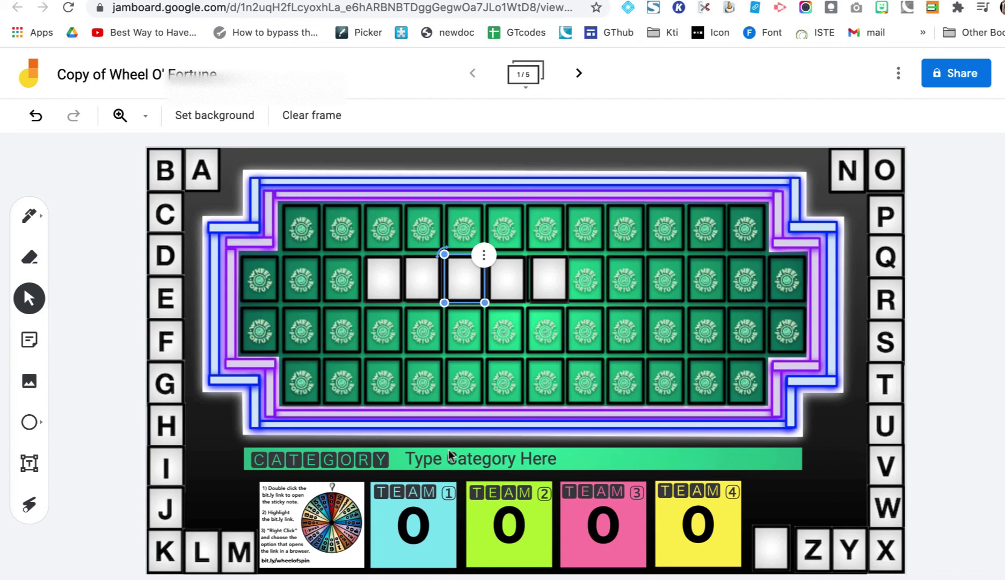
Step: Change the Team 1 score note from 0 to 500 and save it
click(410, 526)
double_click(411, 528)
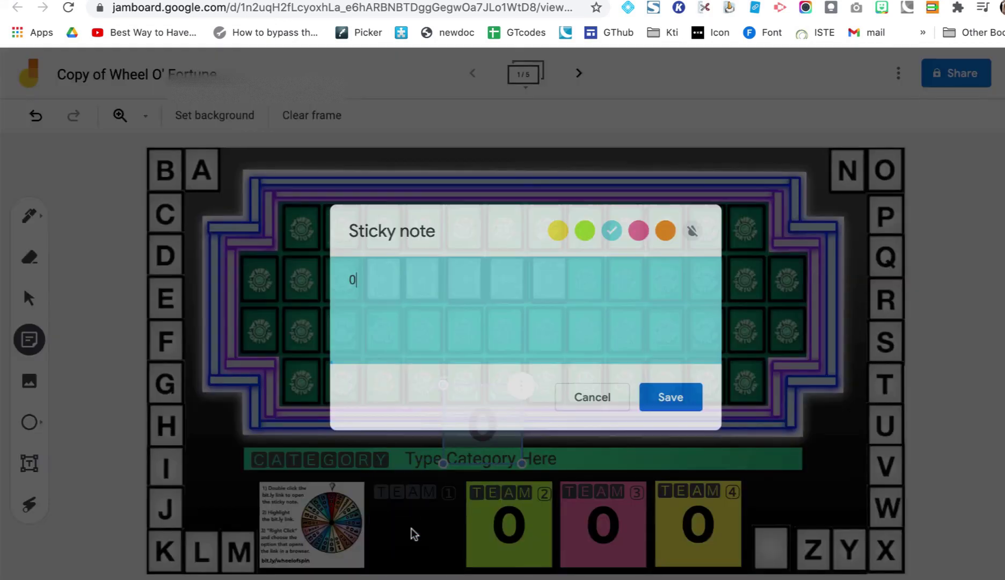
key(BackSpace)
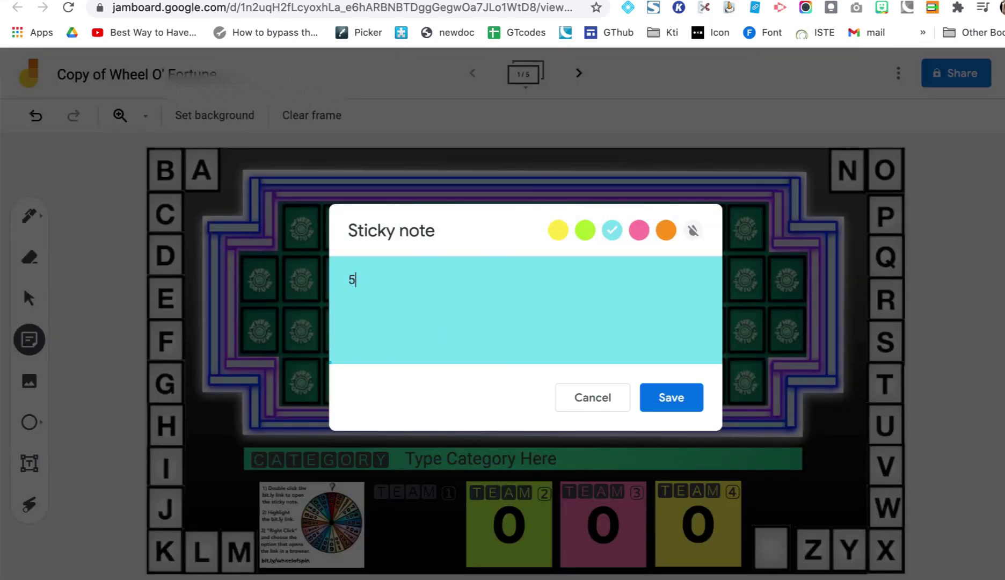
text(500)
click(671, 396)
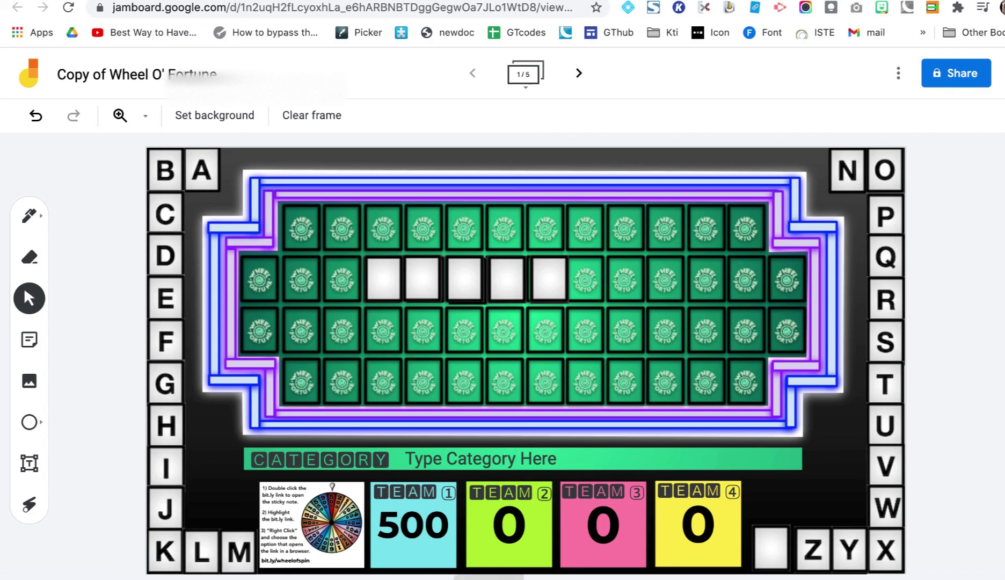
Step: Edit the wheel instructions note so the link reads bit.ly/wheelofspins and save
click(278, 554)
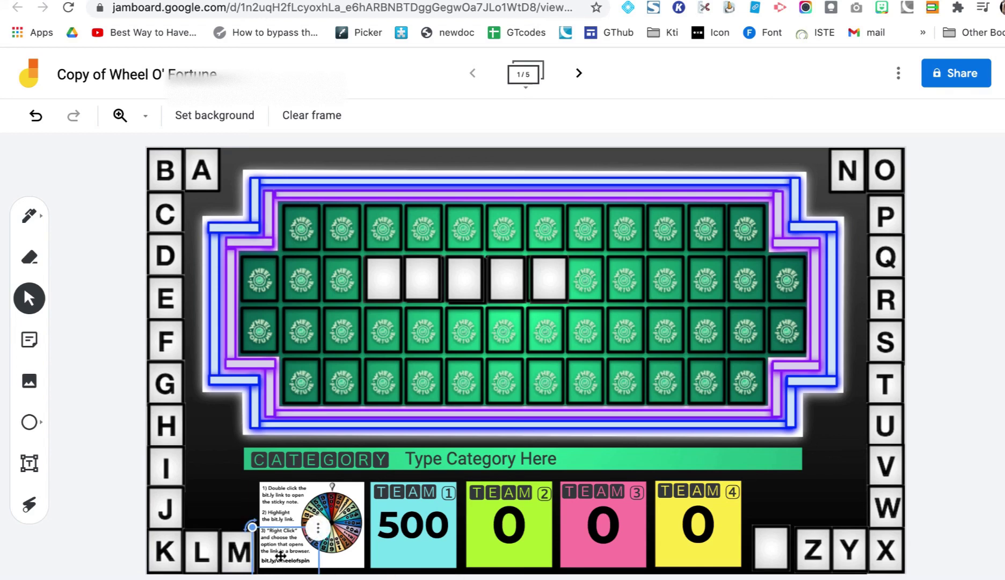
double_click(278, 554)
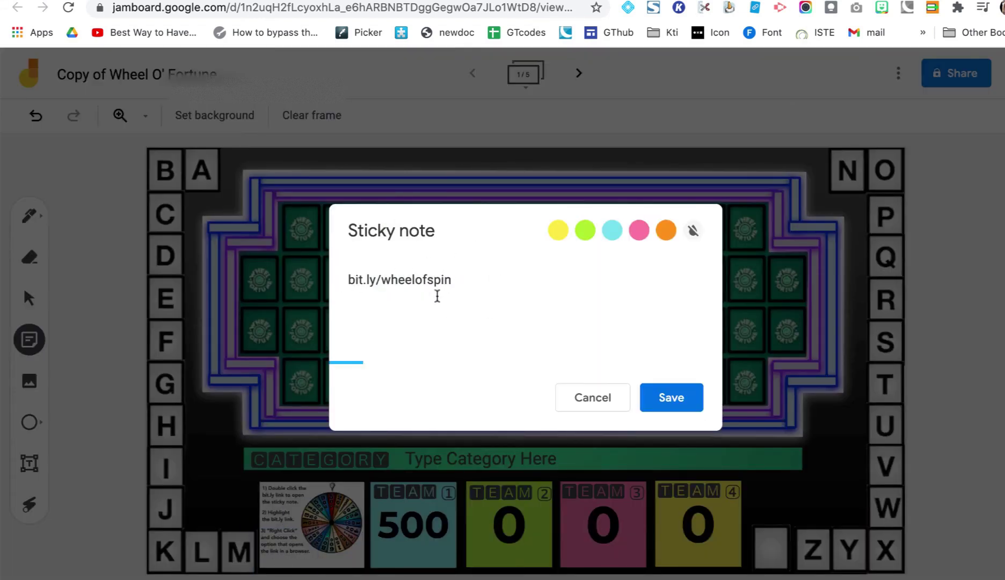
text(s)
click(660, 398)
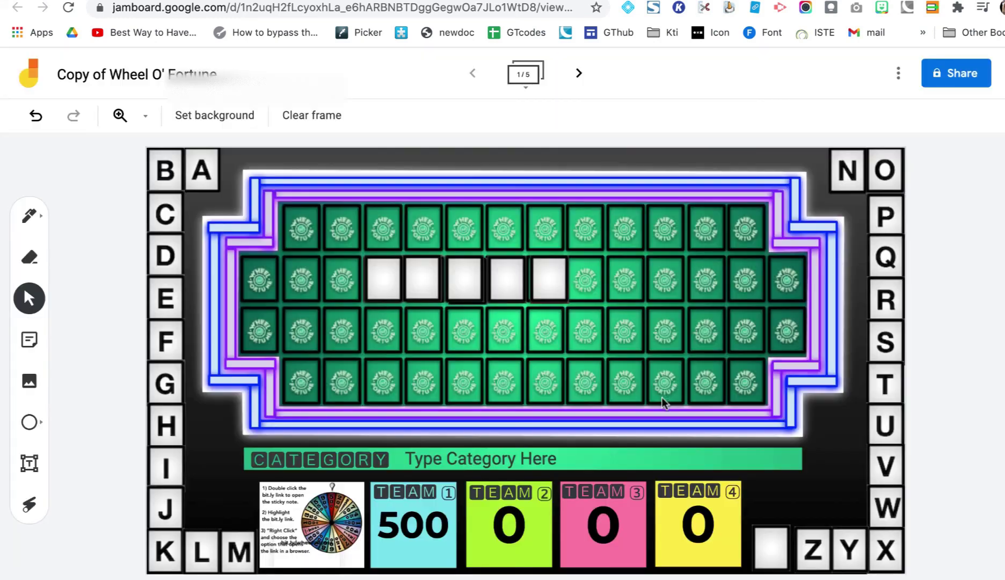